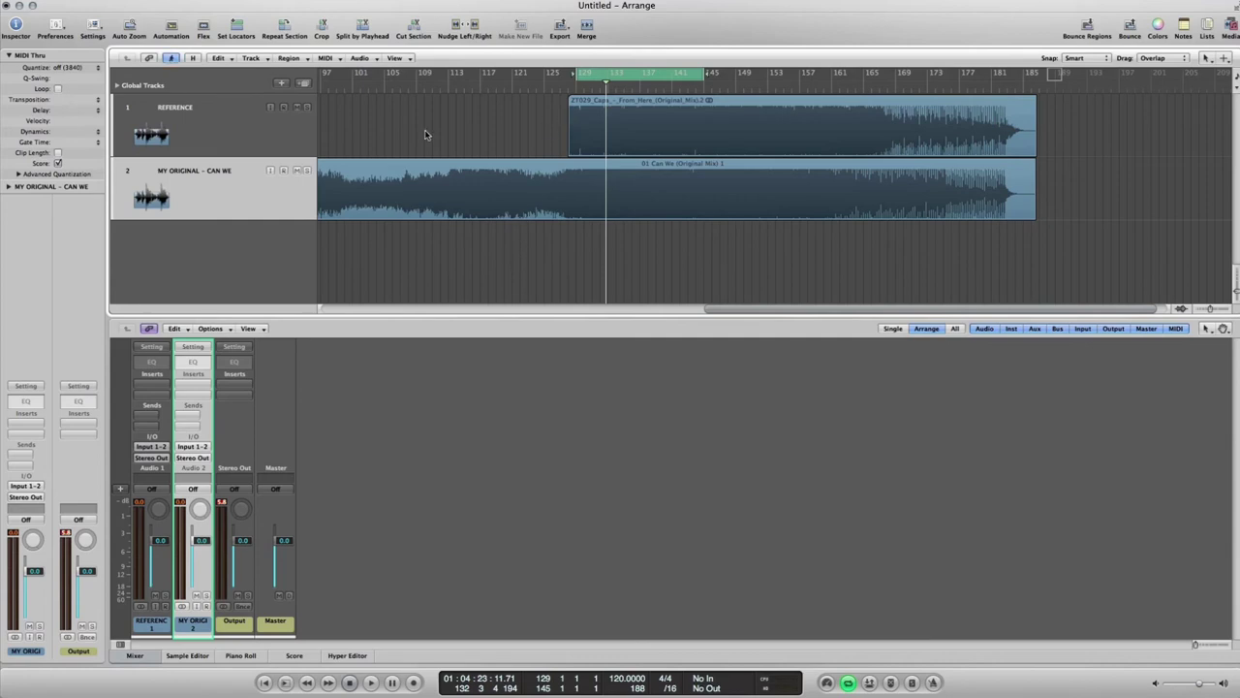
Examine the REFERENCE and MY ORIGINAL - CAN WE tracks and how their regions line up in the arrangement
{"action": "left_click", "coordinate": [230, 125]}
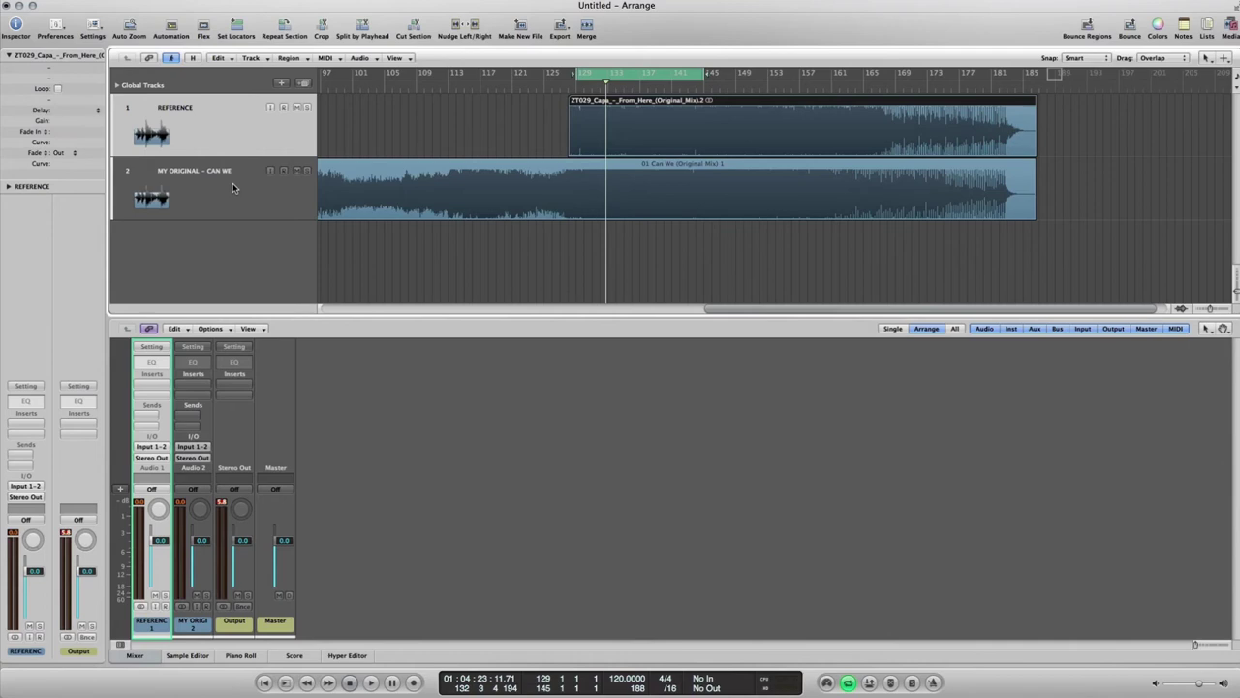
{"action": "left_click", "coordinate": [228, 176]}
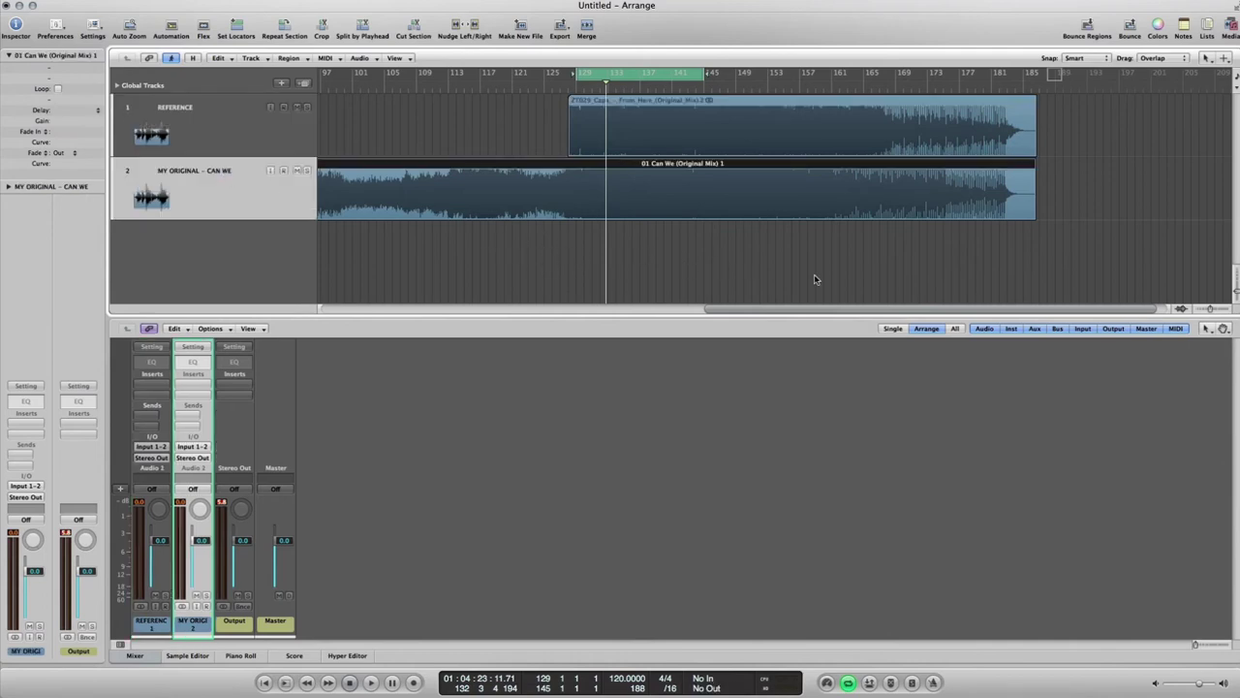
{"action": "key", "text": "super+Left"}
{"action": "left_click_drag", "start_coordinate": [1052, 233], "coordinate": [191, 190]}
{"action": "left_click_drag", "start_coordinate": [905, 282], "coordinate": [1237, 266]}
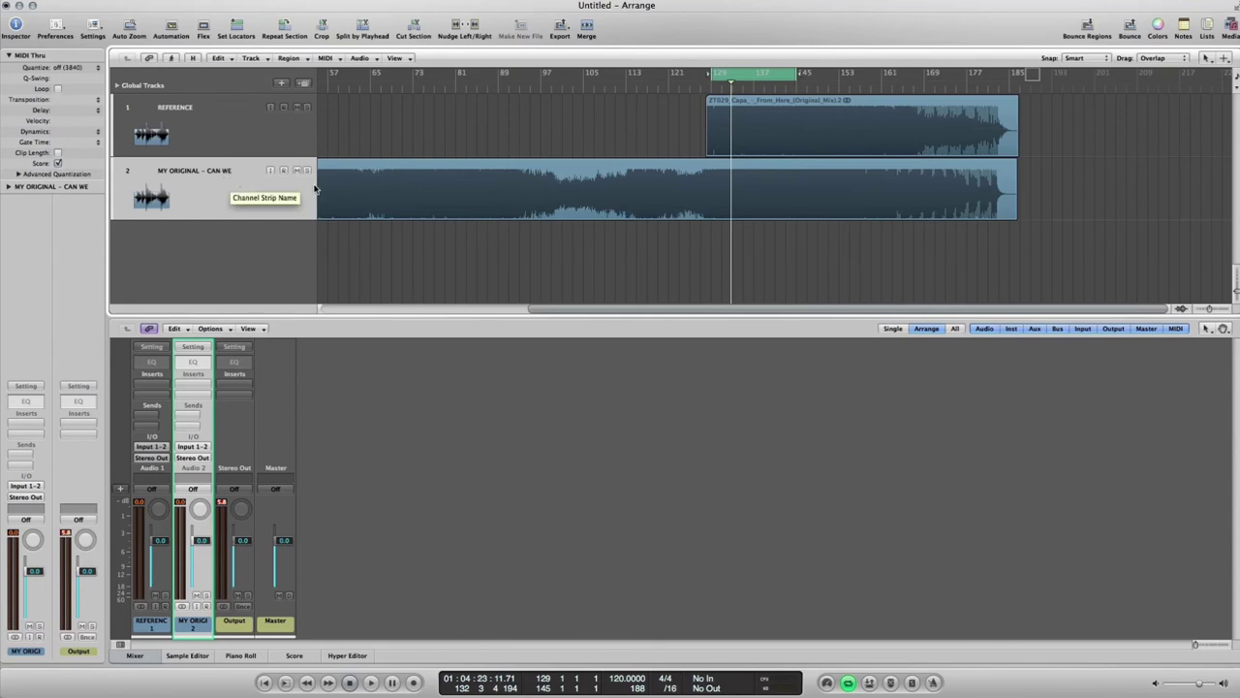
{"action": "left_click", "coordinate": [206, 132]}
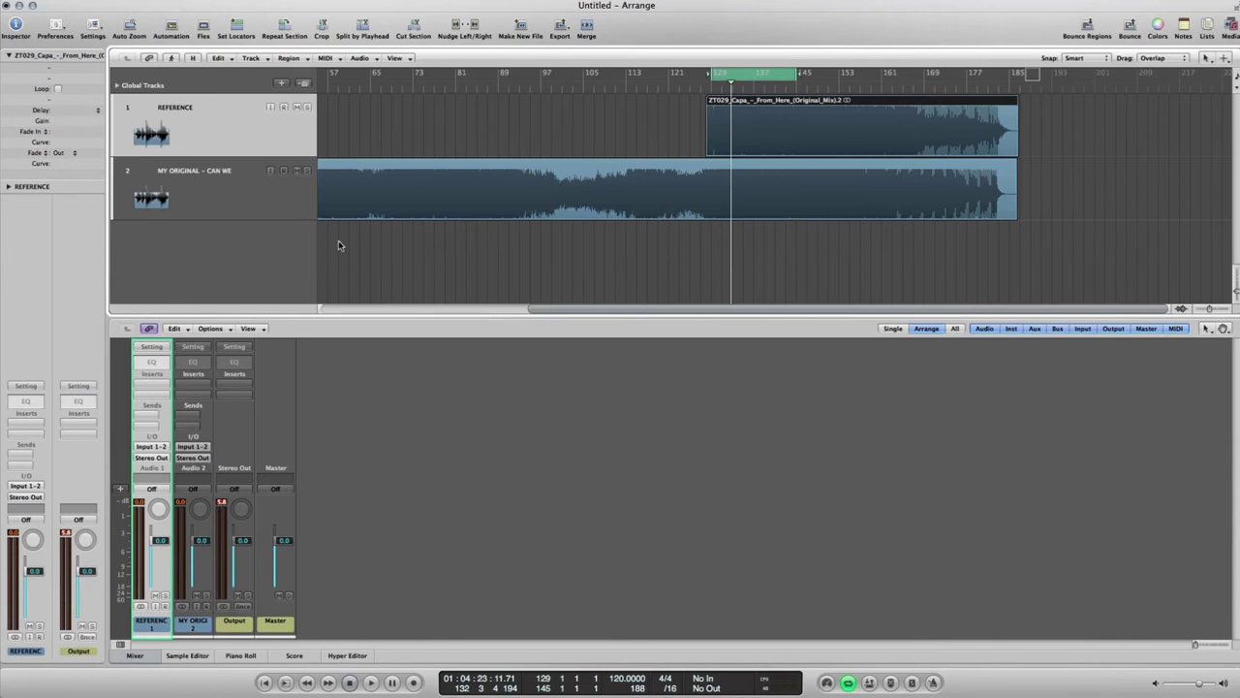
{"action": "left_click", "coordinate": [456, 258]}
{"action": "left_click", "coordinate": [282, 206]}
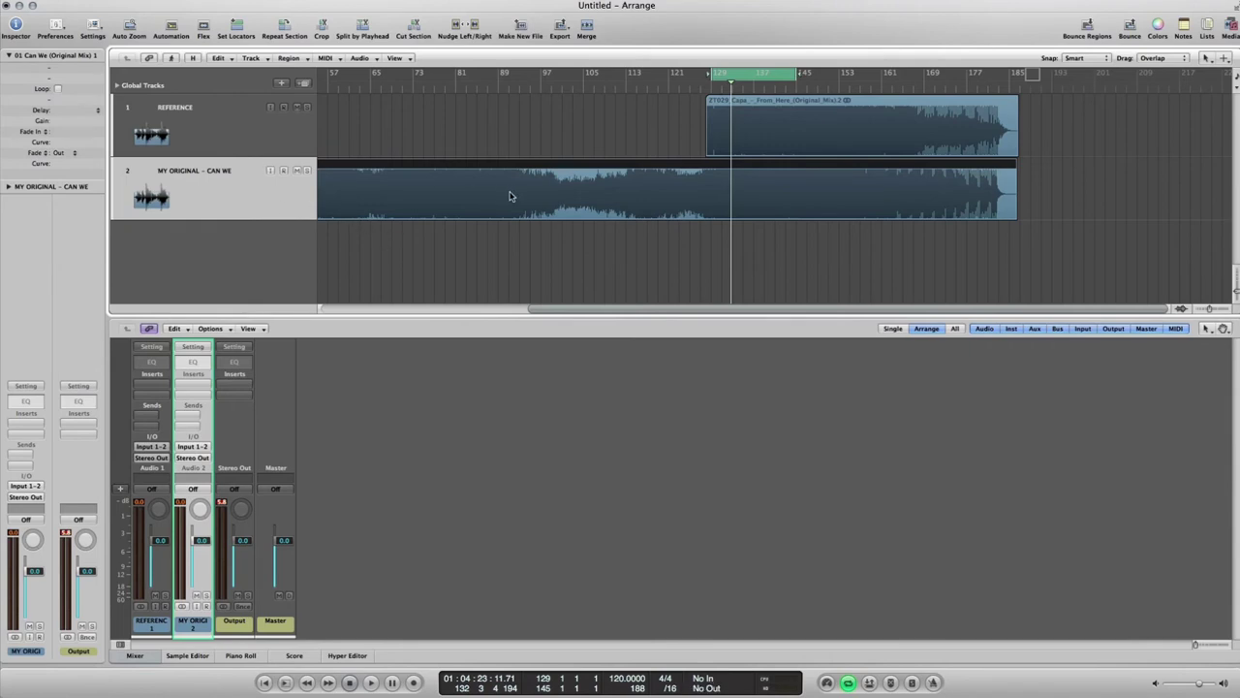
{"action": "left_click_drag", "start_coordinate": [1219, 312], "coordinate": [1226, 312]}
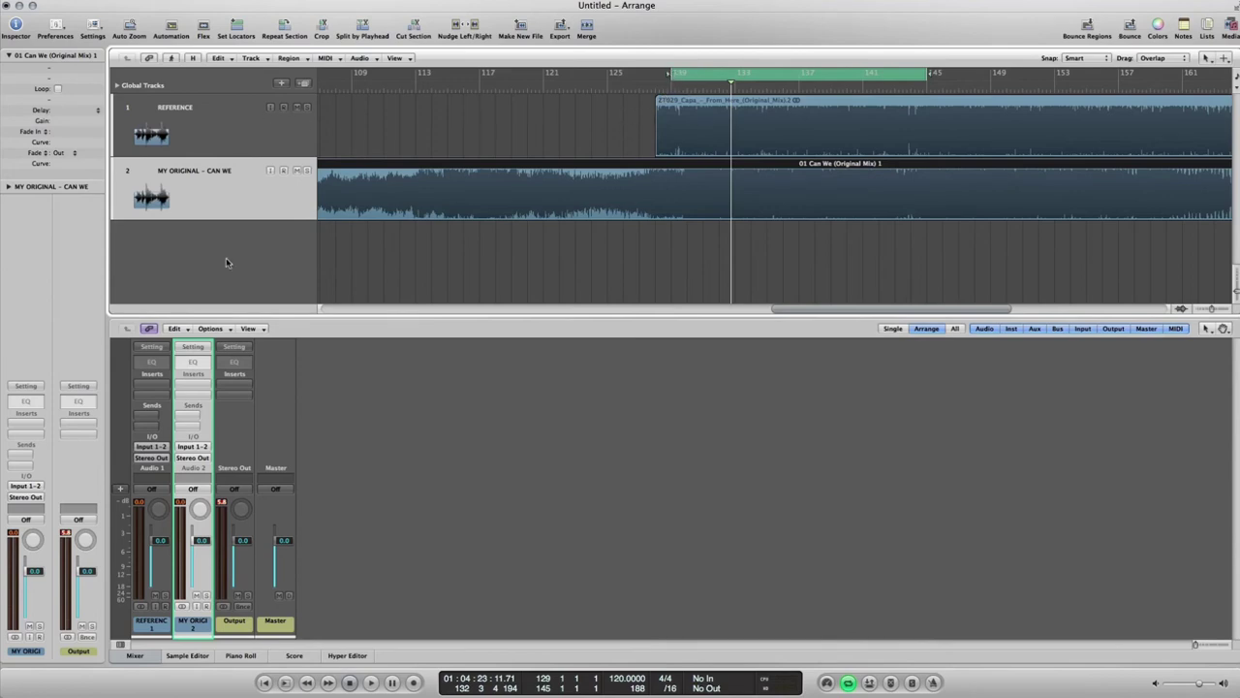
Insert the stereo iZotope Ozone 5 plug-in on the Output channel and dismiss its preset manager
{"action": "left_click", "coordinate": [243, 629]}
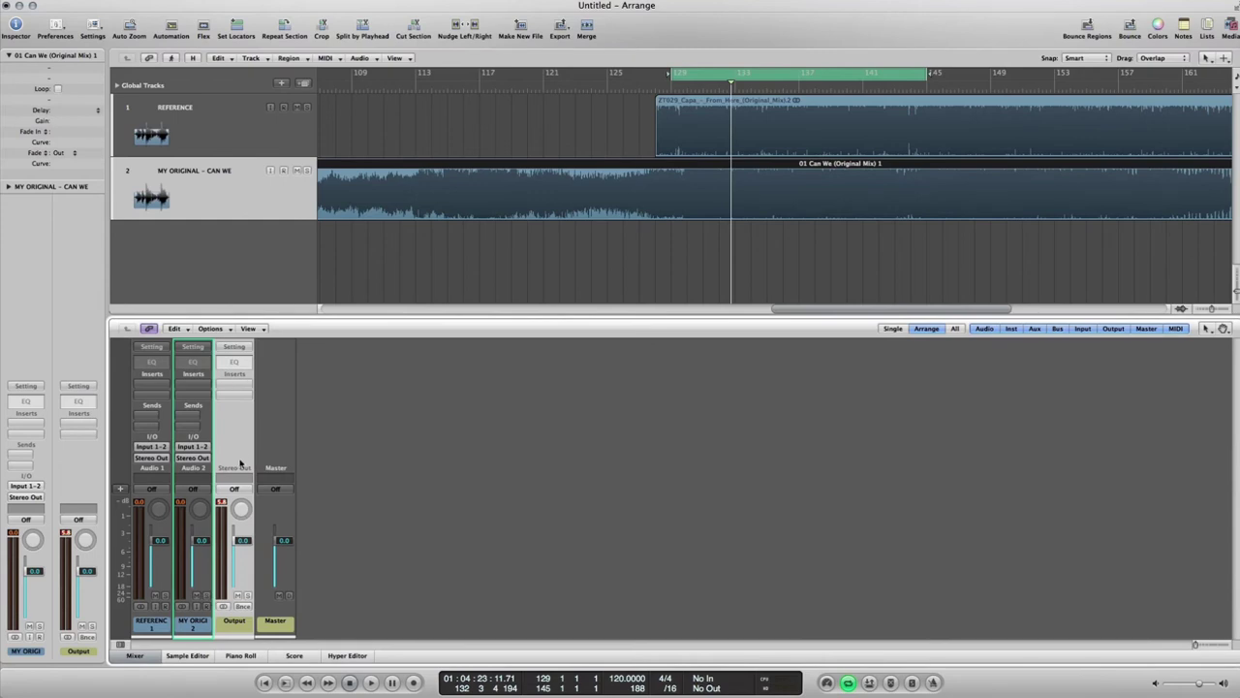
{"action": "left_click", "coordinate": [230, 387]}
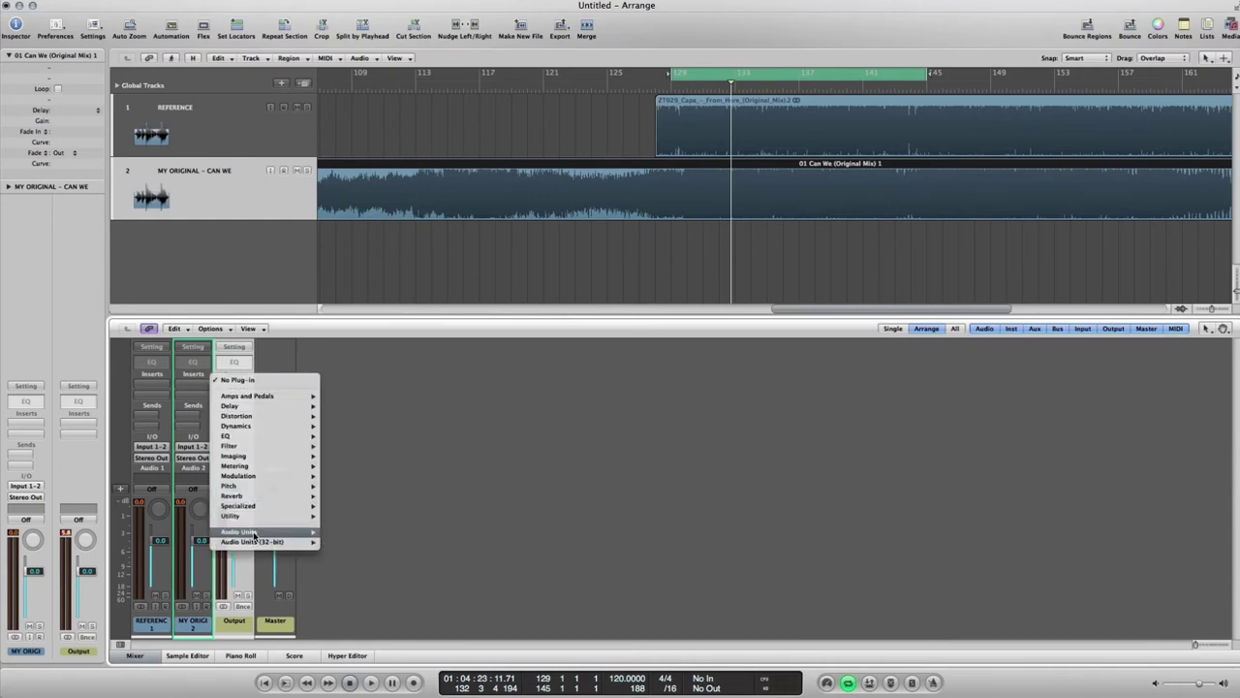
{"action": "mouse_move", "coordinate": [256, 535]}
{"action": "mouse_move", "coordinate": [392, 534]}
{"action": "mouse_move", "coordinate": [458, 542]}
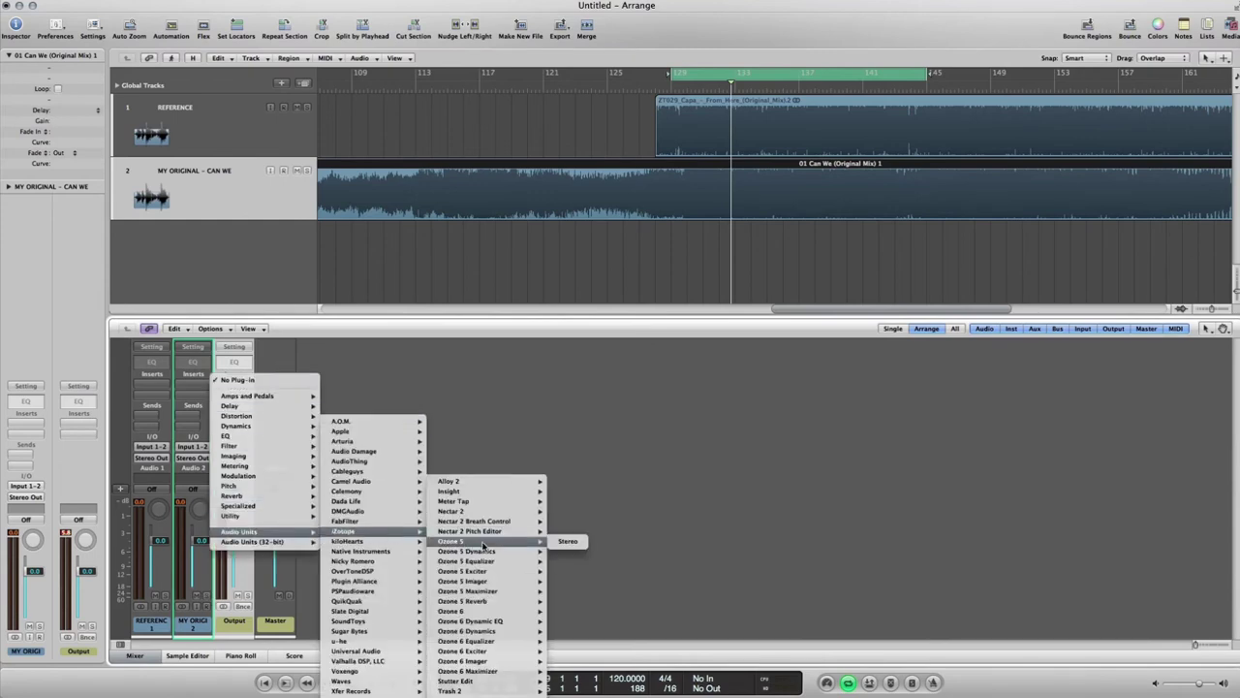
{"action": "left_click", "coordinate": [544, 543]}
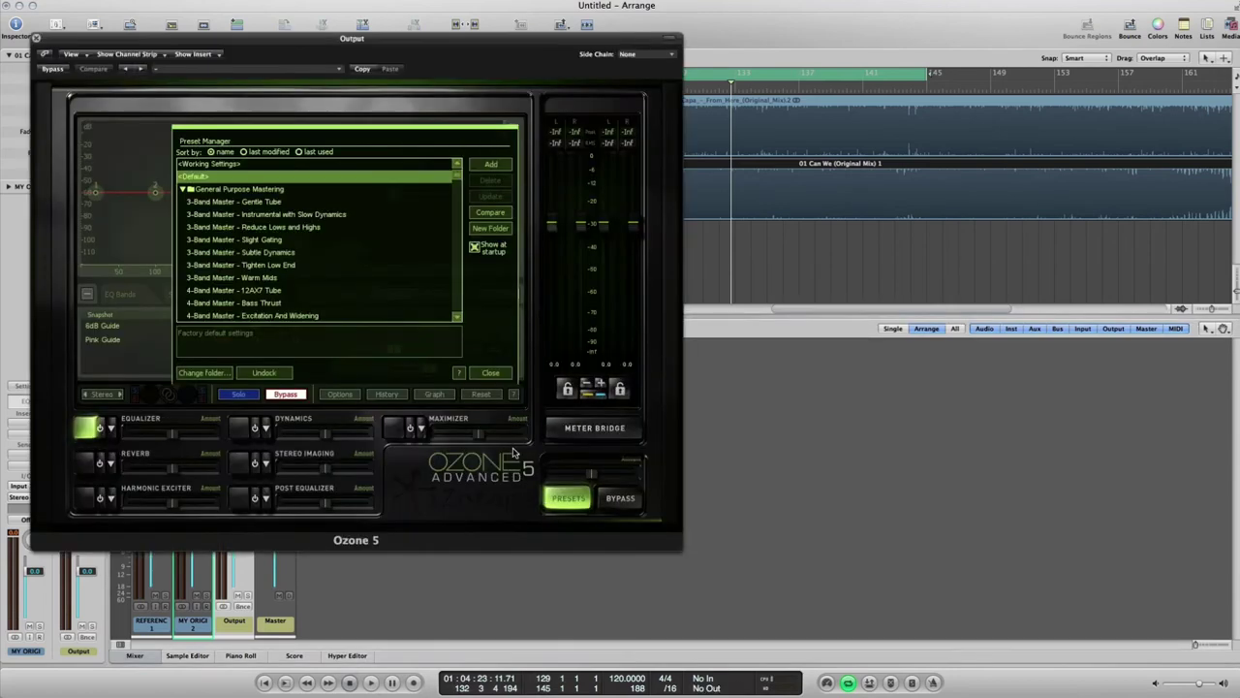
{"action": "left_click", "coordinate": [490, 372]}
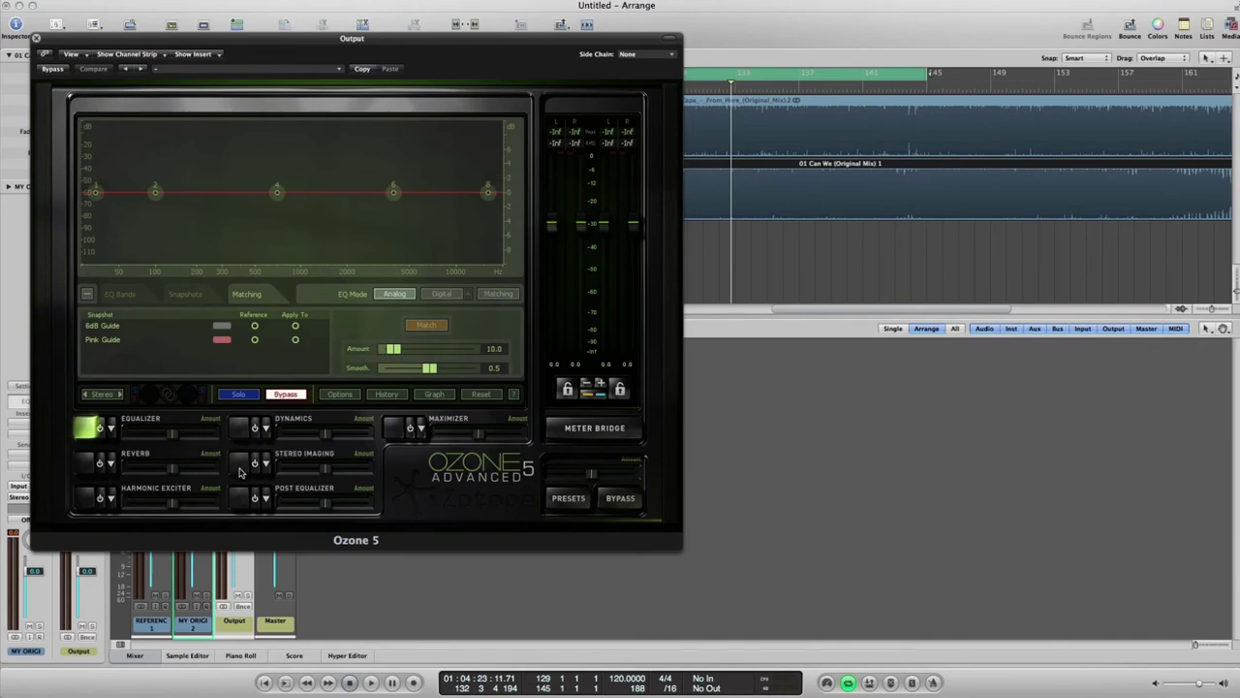
Enable the Ozone 5 equalizer, show its snapshot settings, and move the plug-in window clear of the track headers
{"action": "left_click", "coordinate": [78, 429]}
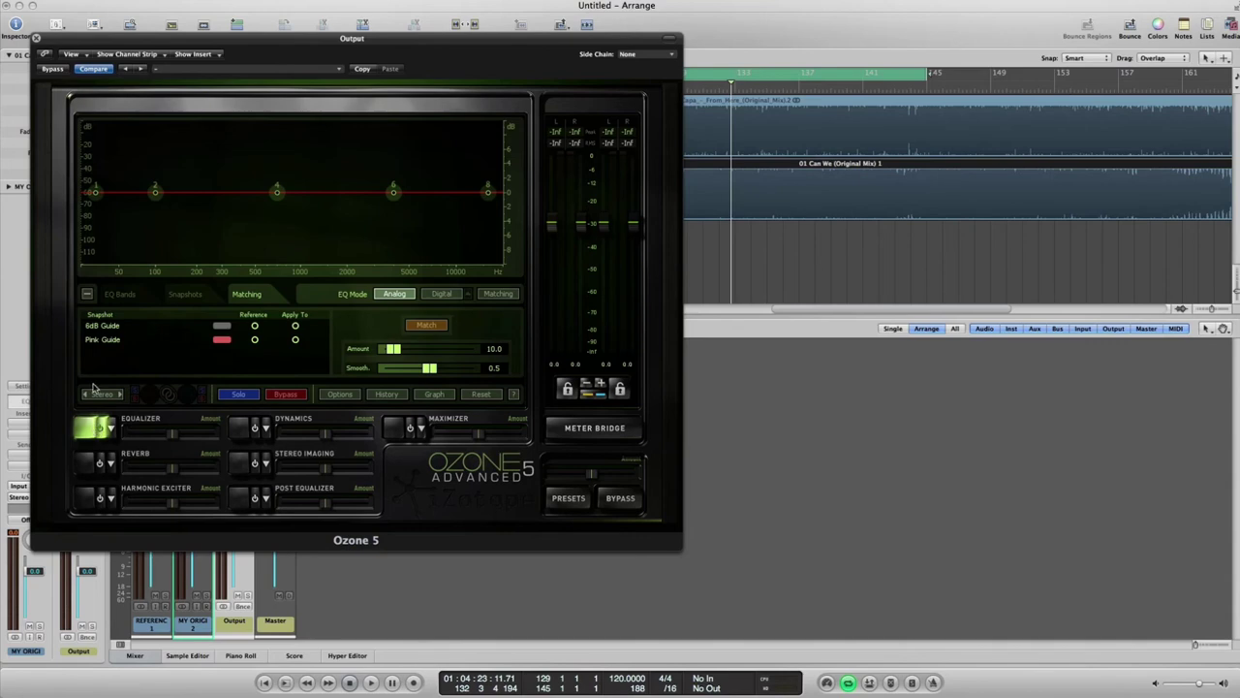
{"action": "left_click", "coordinate": [182, 296]}
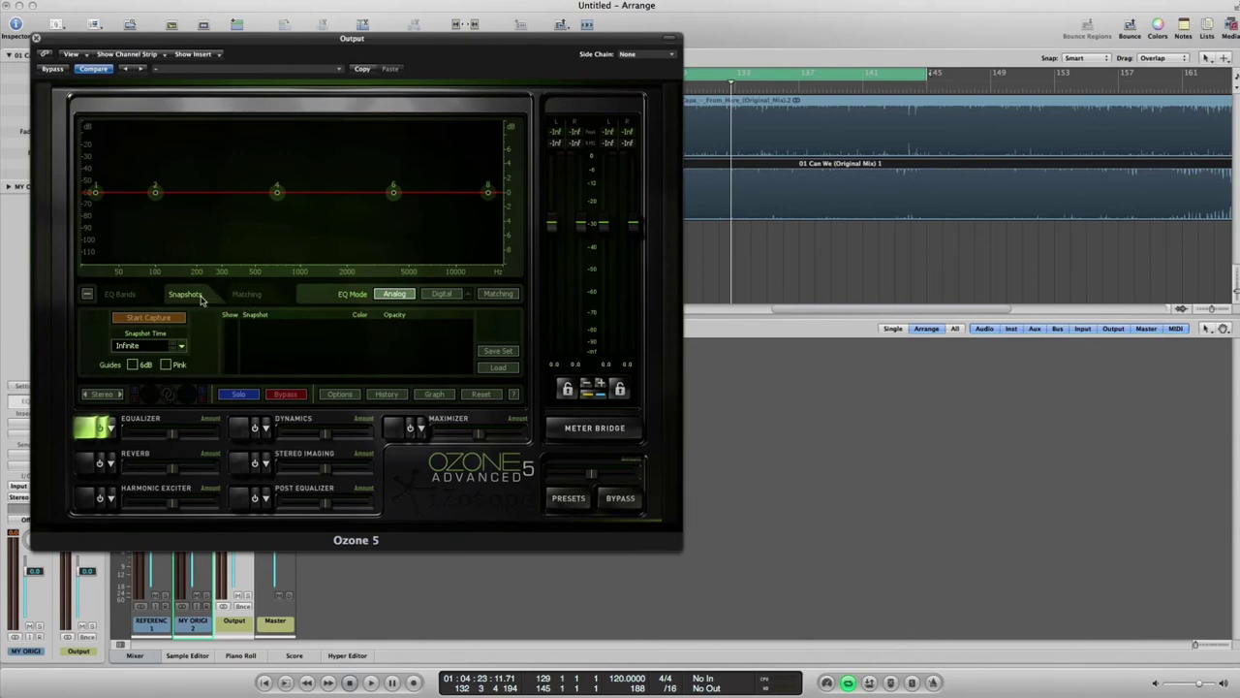
{"action": "left_click_drag", "start_coordinate": [411, 42], "coordinate": [736, 125]}
{"action": "left_click_drag", "start_coordinate": [661, 122], "coordinate": [690, 149]}
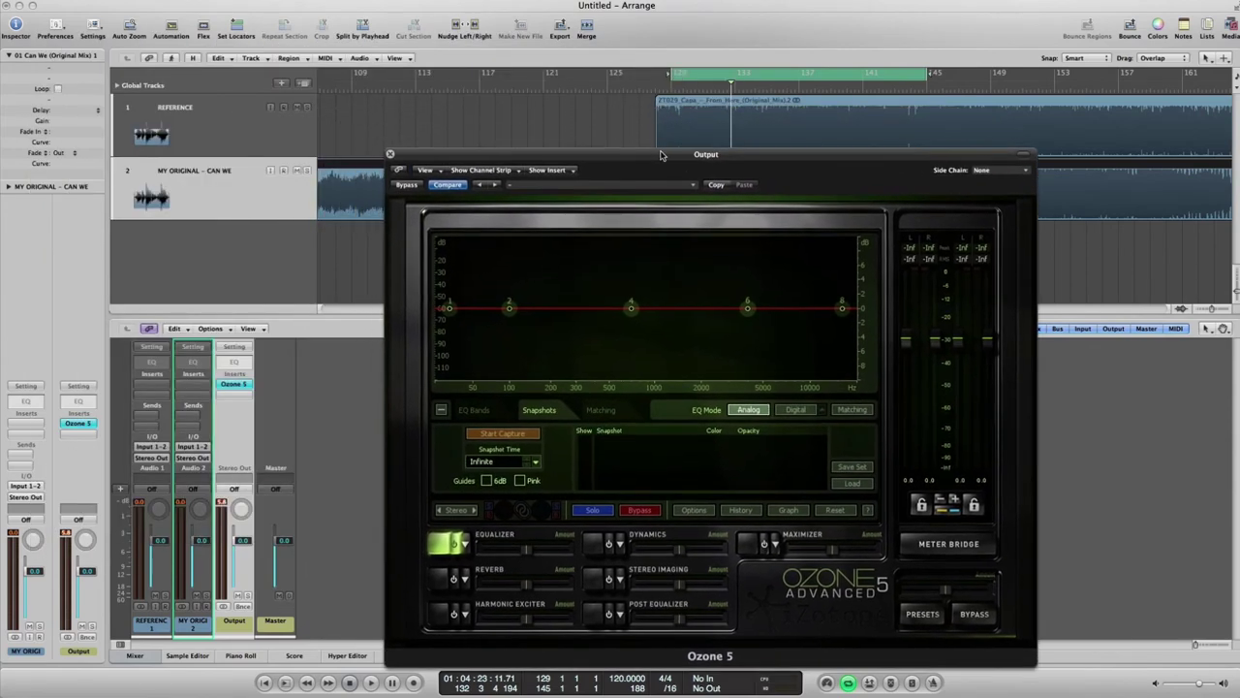
Solo the REFERENCE track and reposition the Ozone 5 window over the arrangement
{"action": "left_click", "coordinate": [273, 119]}
{"action": "left_click", "coordinate": [307, 107]}
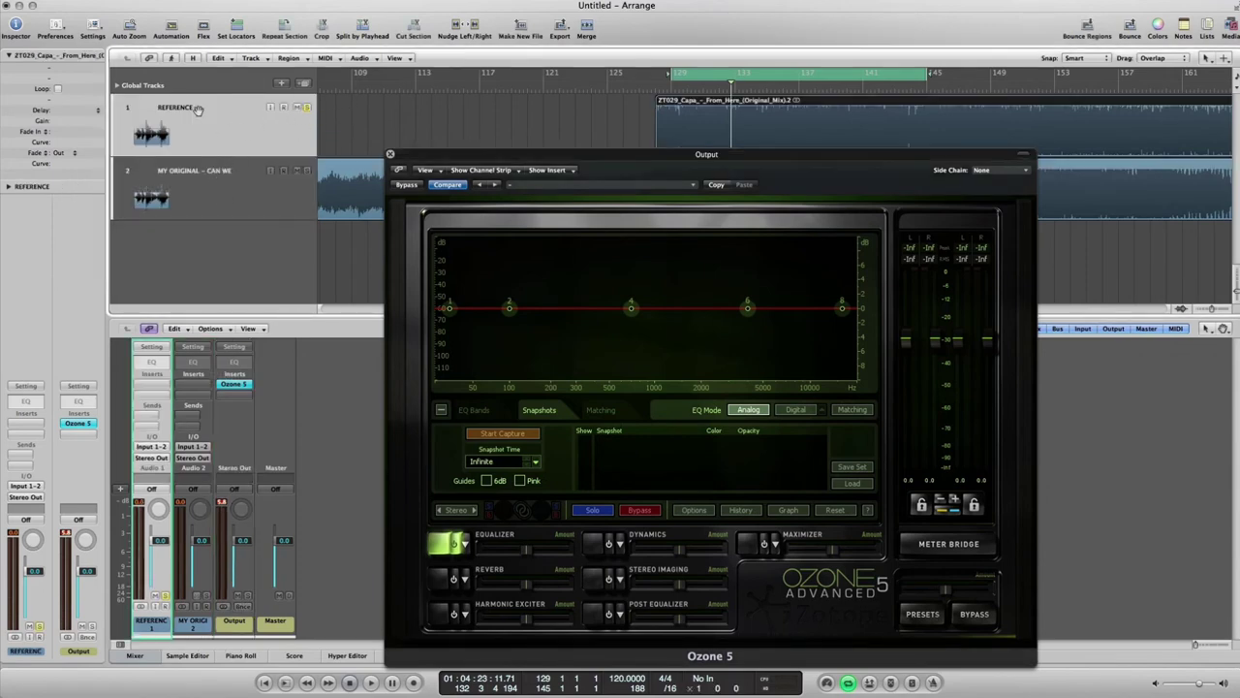
{"action": "left_click", "coordinate": [680, 114]}
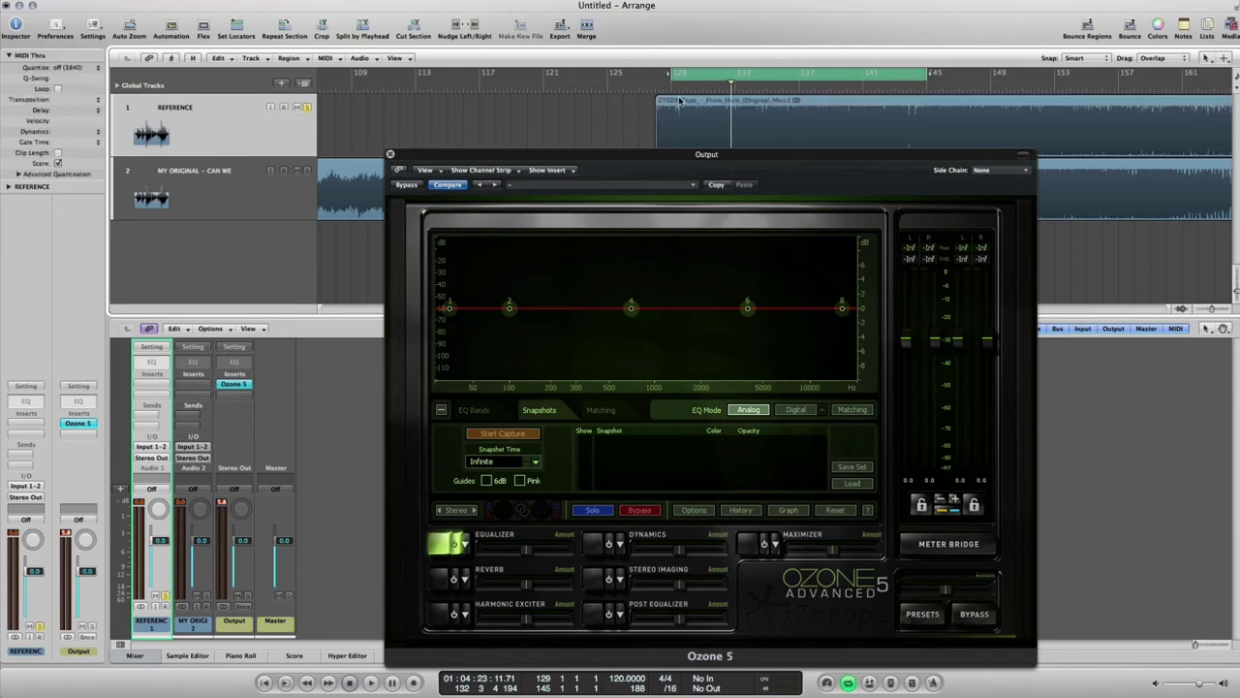
{"action": "left_click_drag", "start_coordinate": [526, 158], "coordinate": [540, 157]}
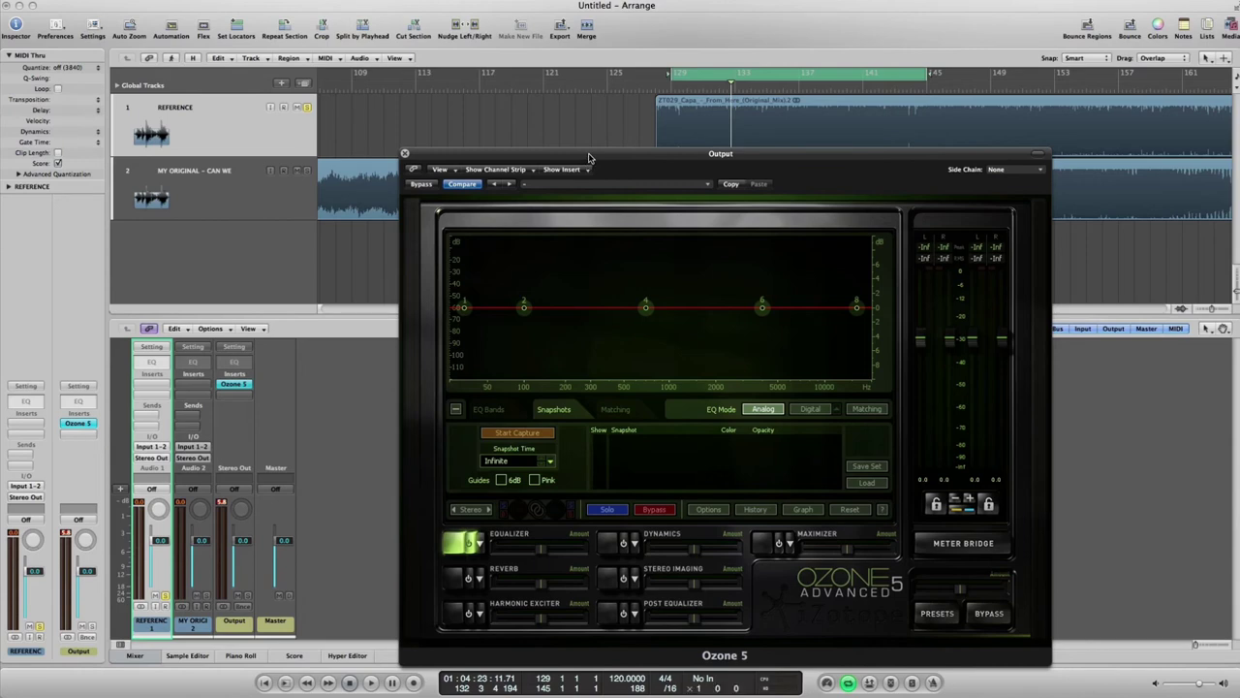
{"action": "left_click_drag", "start_coordinate": [588, 158], "coordinate": [338, 130]}
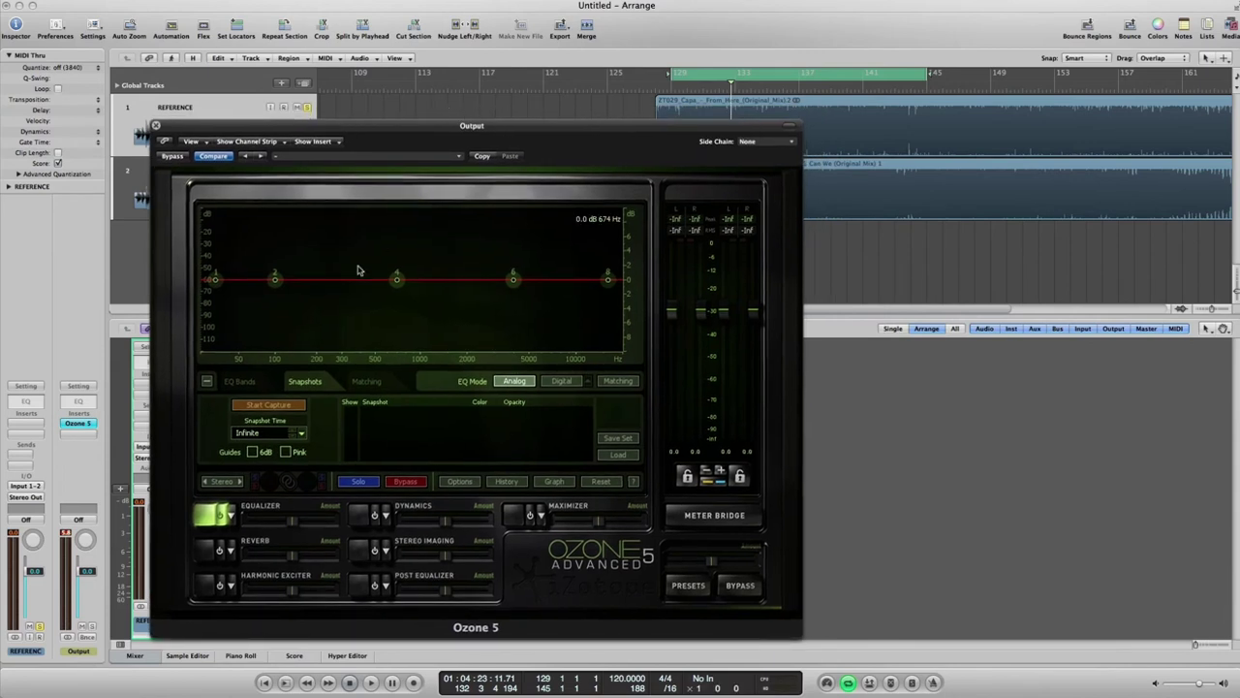
Capture an equalizer snapshot of the REFERENCE track while it plays, and stop playback
{"action": "left_click", "coordinate": [277, 406]}
{"action": "key", "text": "space"}
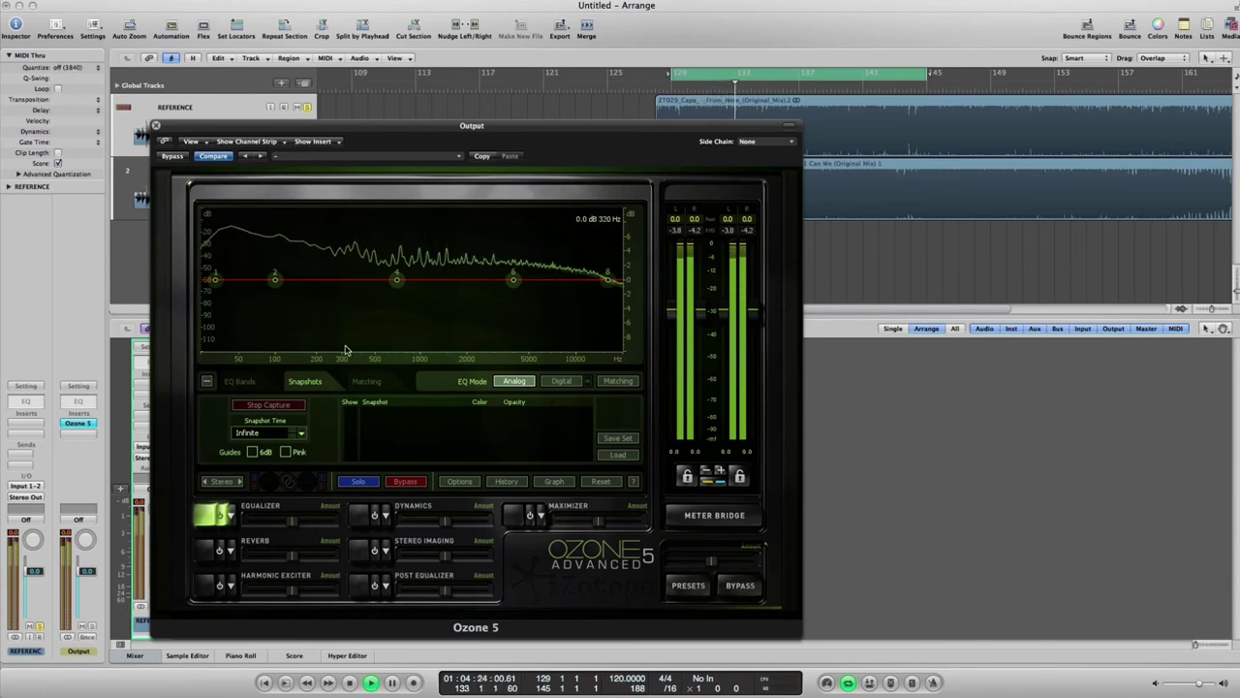
{"action": "left_click", "coordinate": [269, 405]}
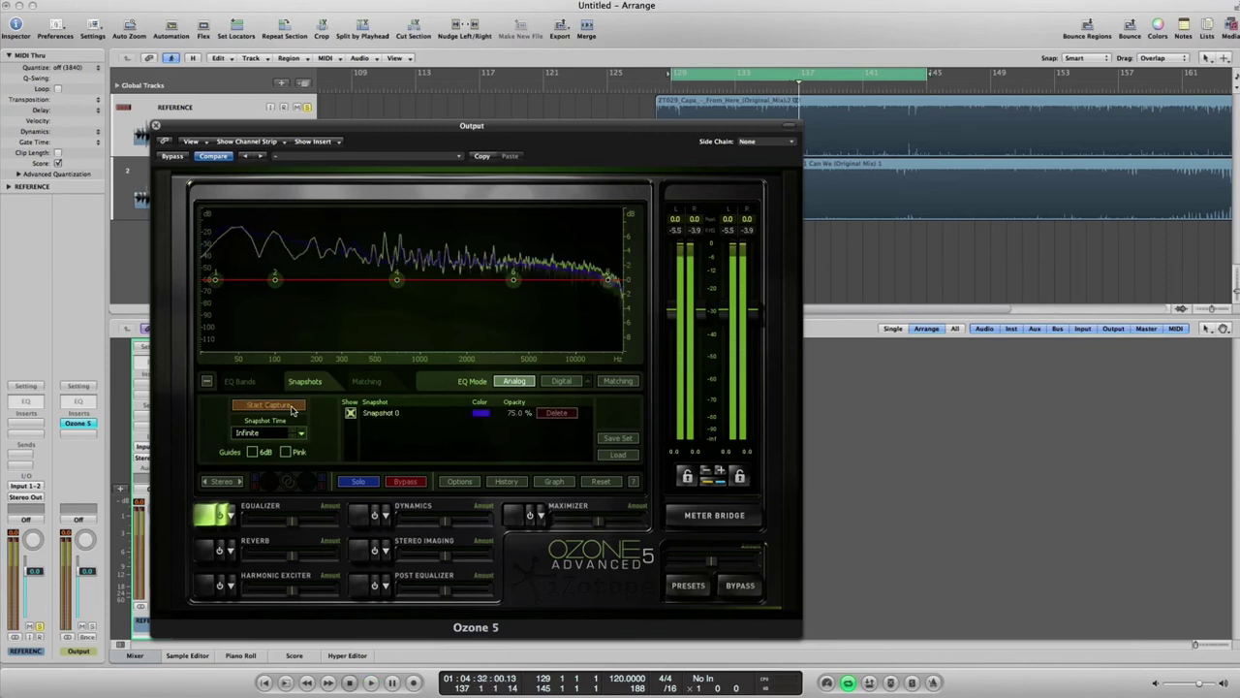
{"action": "key", "text": "space"}
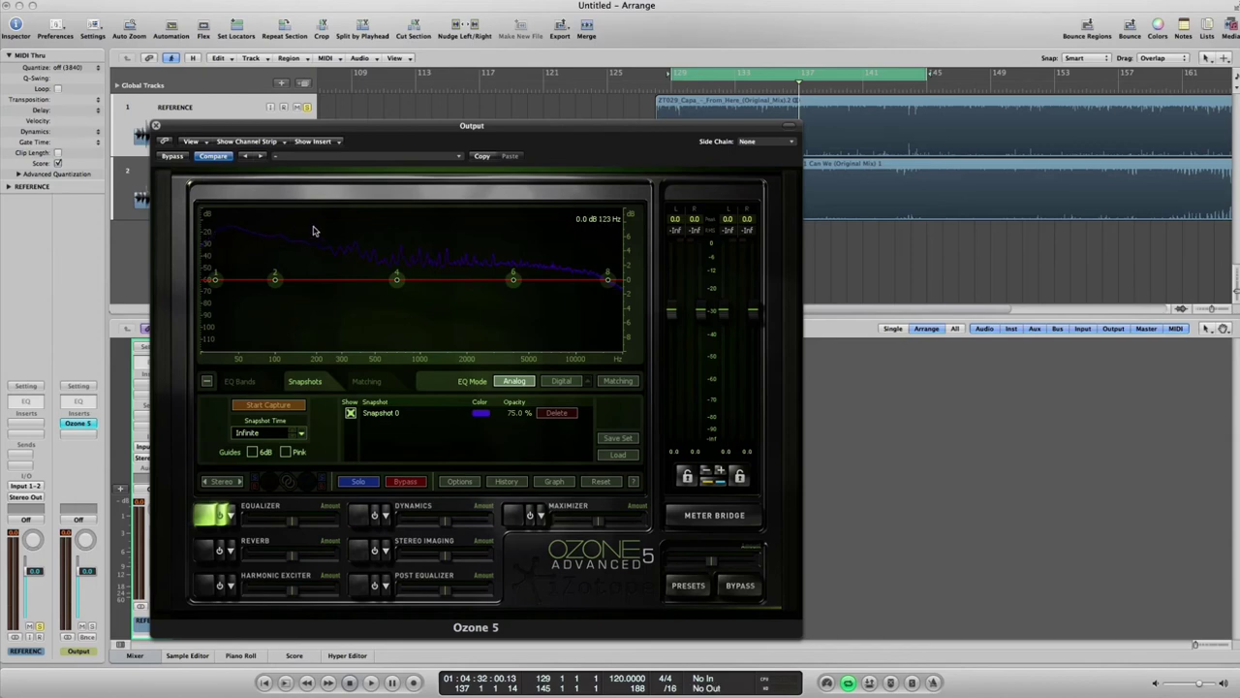
Rename the captured snapshot as Reference, keep its blue color, and set its opacity to 84%
{"action": "double_click", "coordinate": [387, 414]}
{"action": "type", "text": "Reference"}
{"action": "key", "text": "Return"}
{"action": "left_click", "coordinate": [481, 413]}
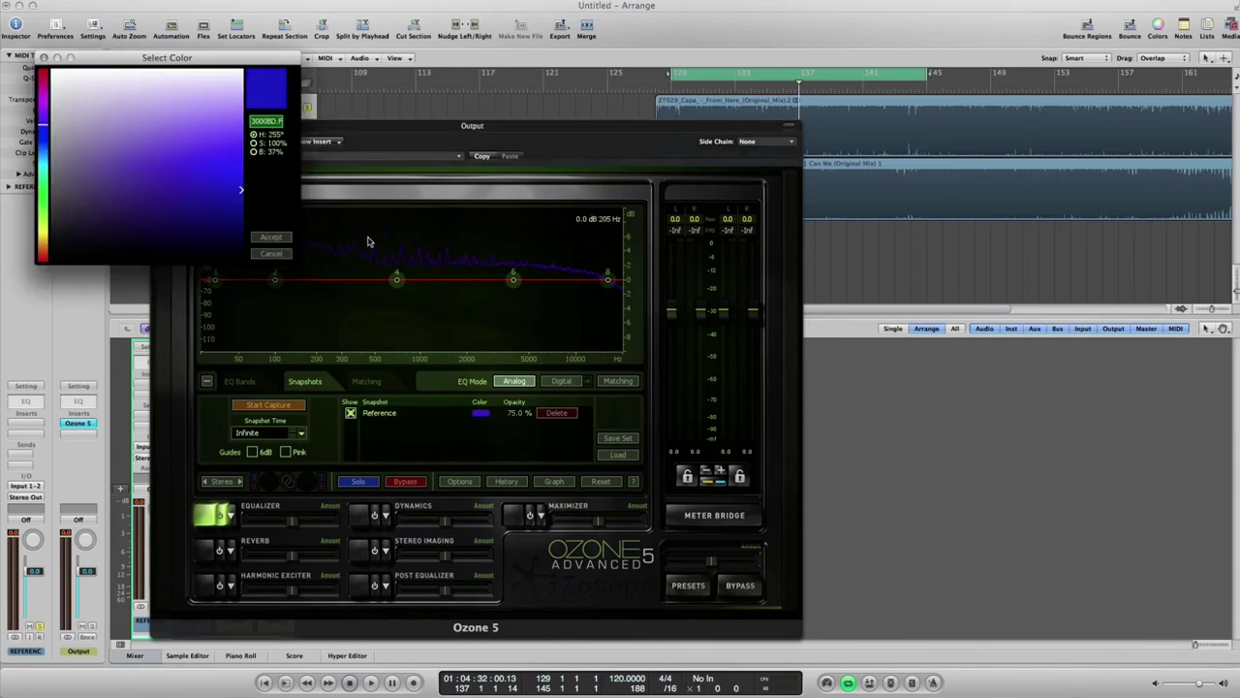
{"action": "left_click", "coordinate": [265, 253]}
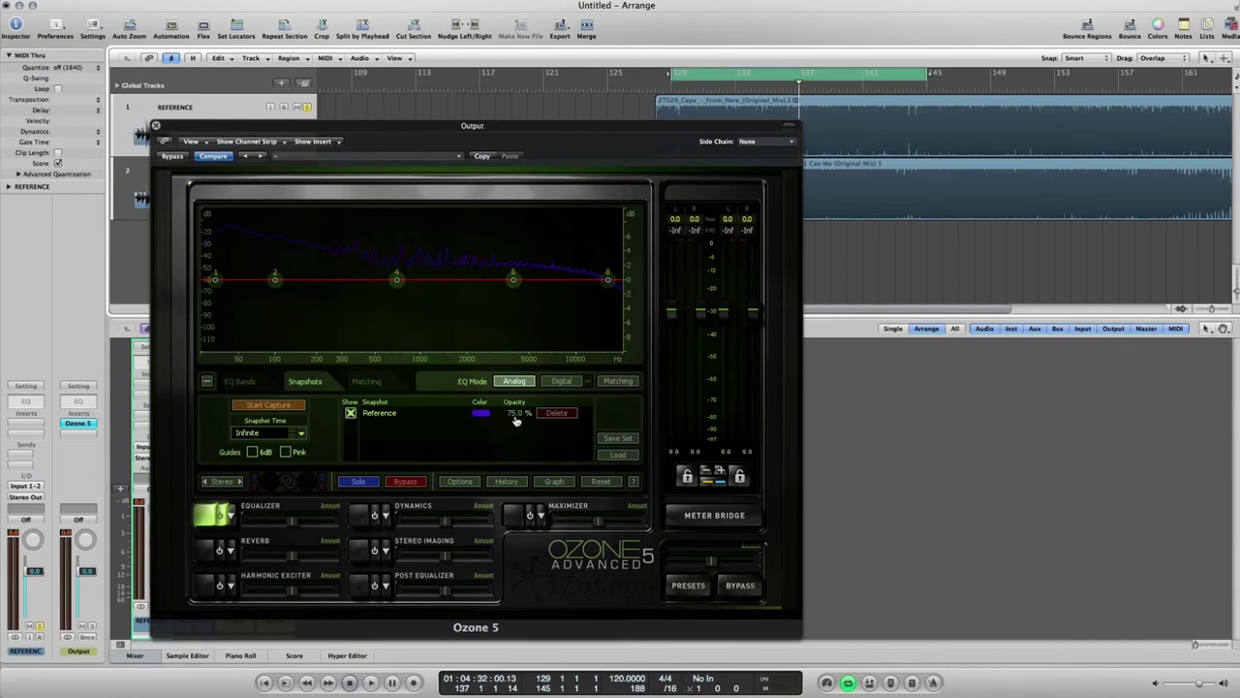
{"action": "left_click_drag", "start_coordinate": [519, 423], "coordinate": [510, 372]}
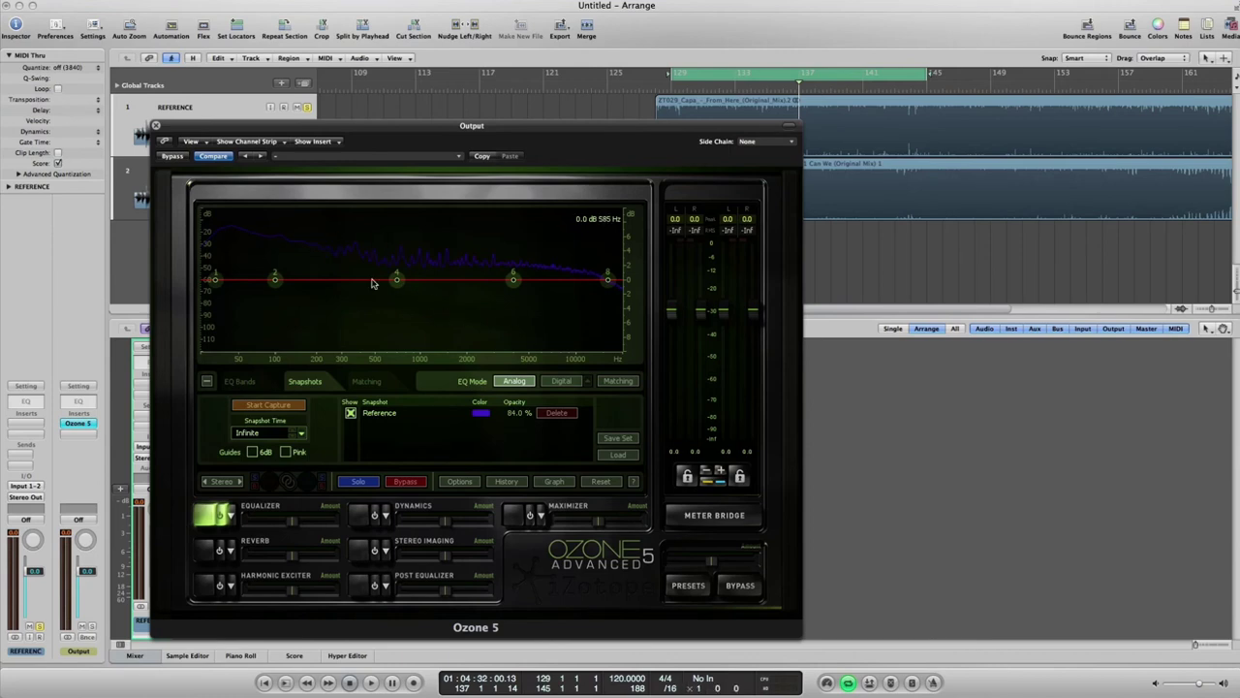
Solo the MY ORIGINAL - CAN WE track instead and capture a second equalizer snapshot while it plays
{"action": "left_click_drag", "start_coordinate": [342, 128], "coordinate": [476, 137]}
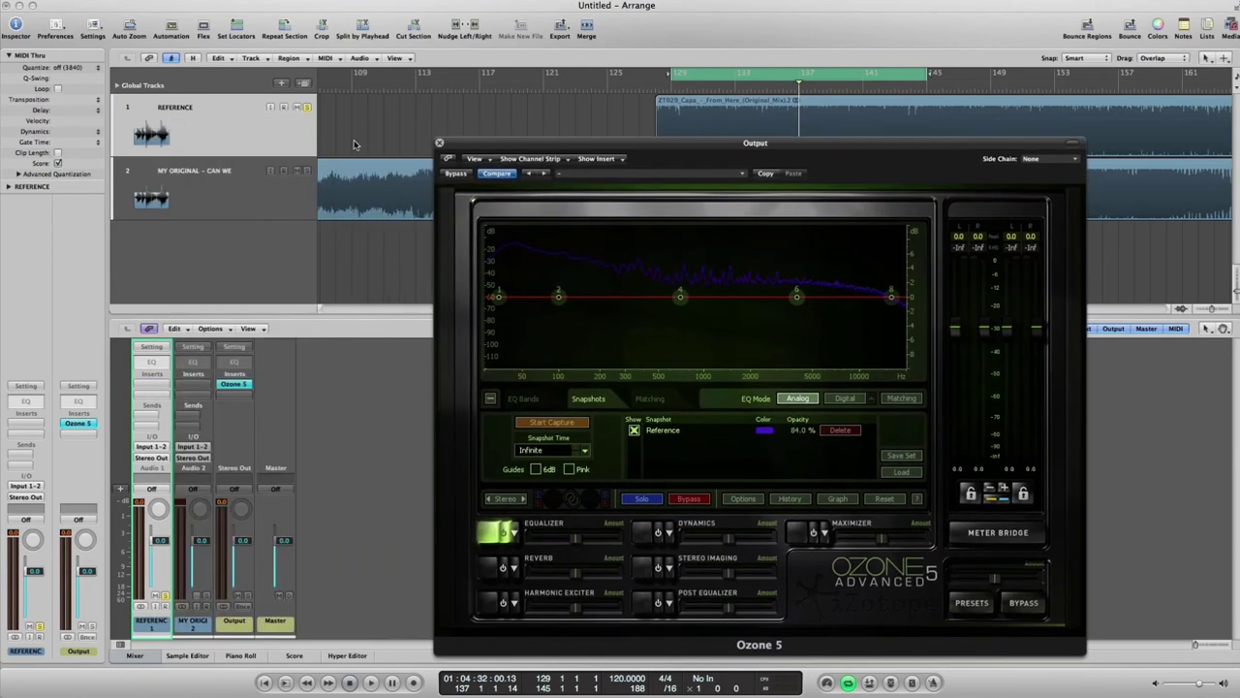
{"action": "left_click", "coordinate": [306, 172]}
{"action": "left_click", "coordinate": [194, 176]}
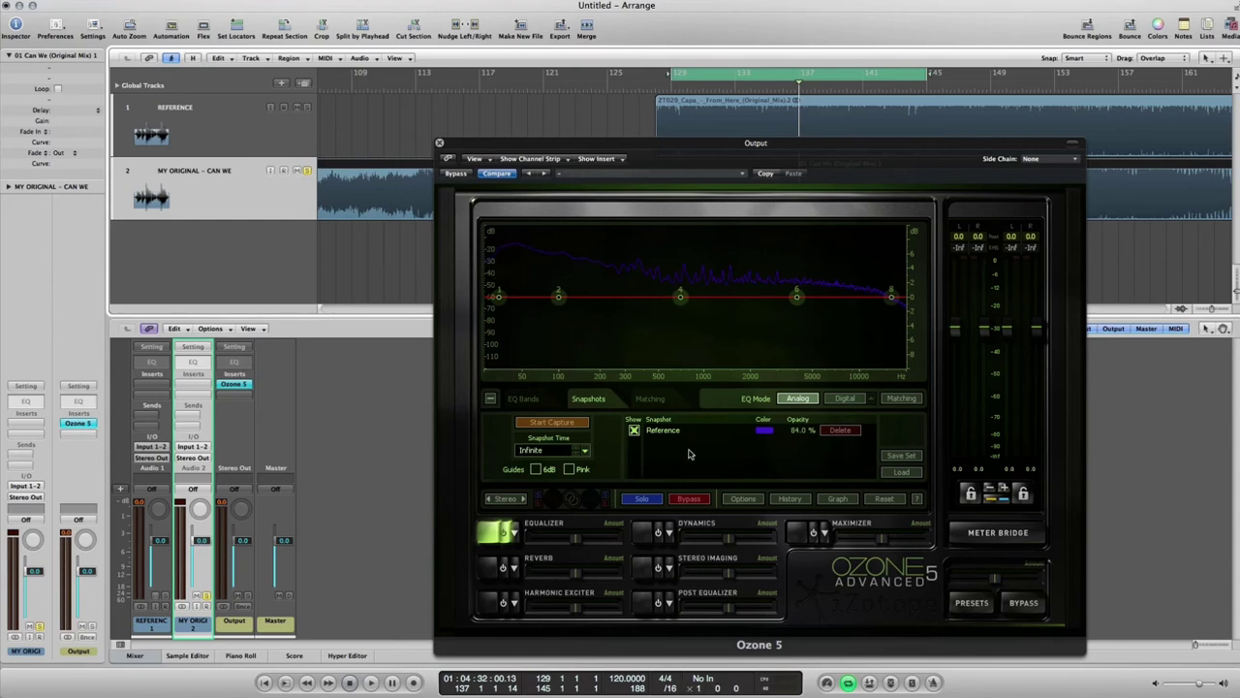
{"action": "left_click", "coordinate": [551, 423]}
{"action": "key", "text": "space"}
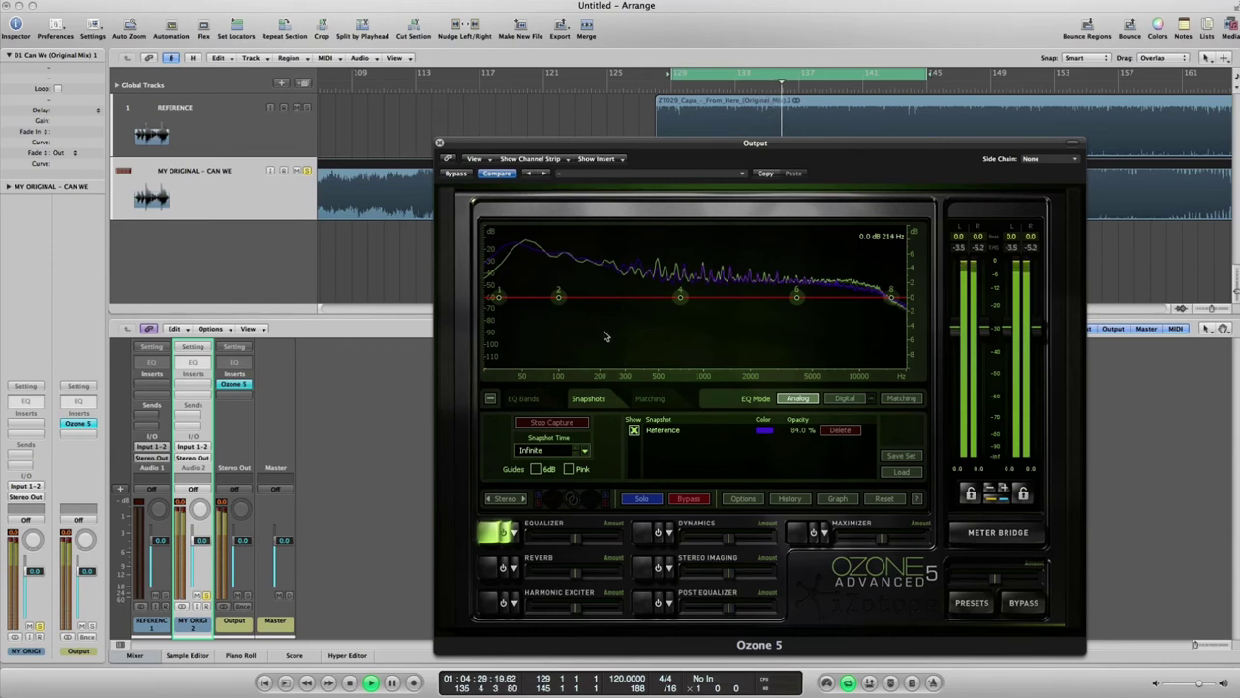
{"action": "left_click", "coordinate": [552, 423]}
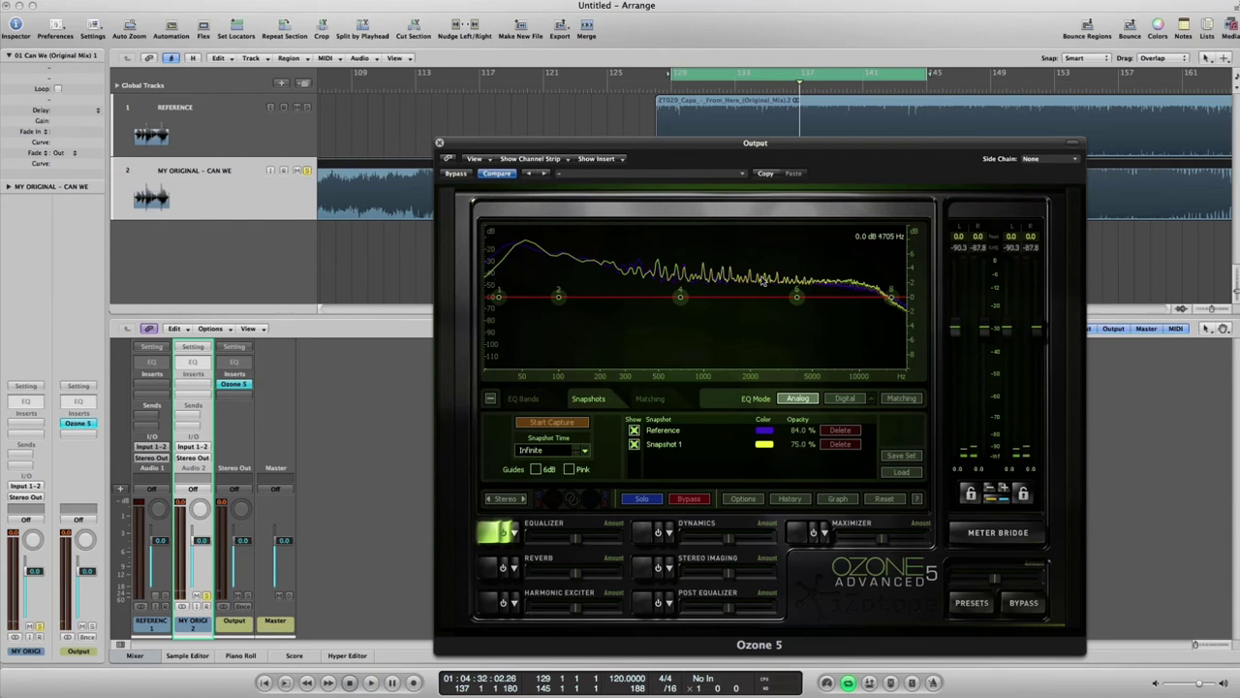
Rename the second snapshot as Original and set the opacity to 100% for Reference and 93% for Original
{"action": "double_click", "coordinate": [666, 445]}
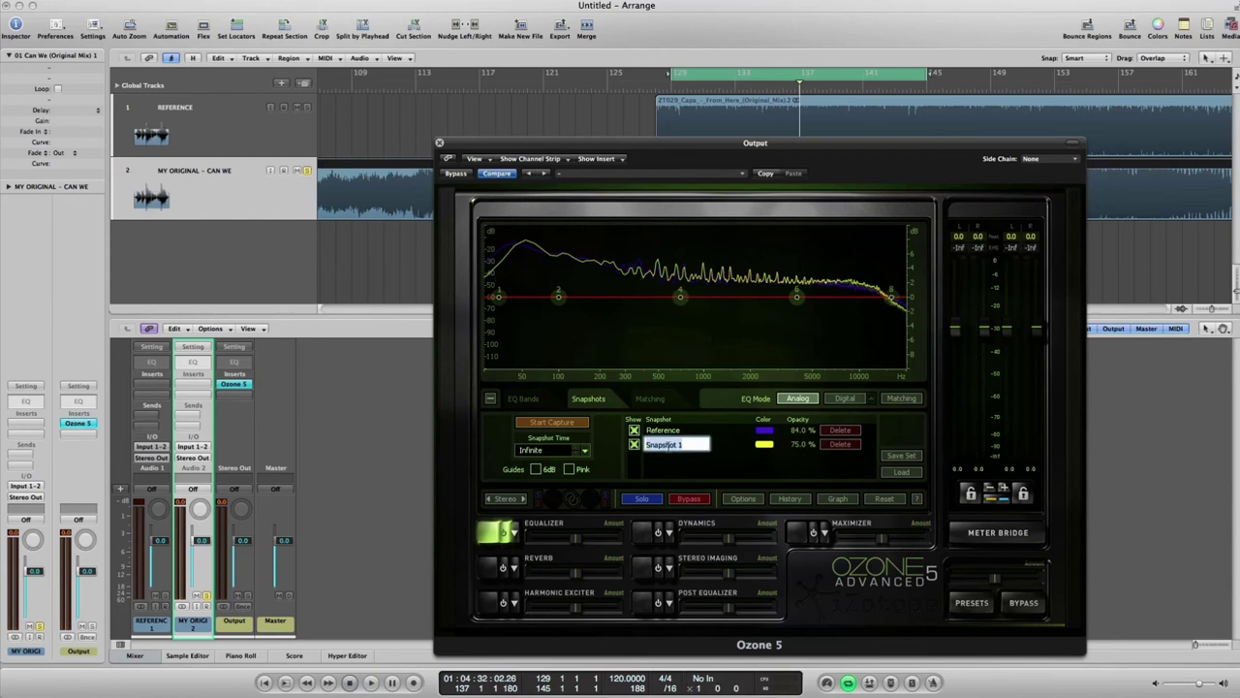
{"action": "type", "text": "Original"}
{"action": "key", "text": "Return"}
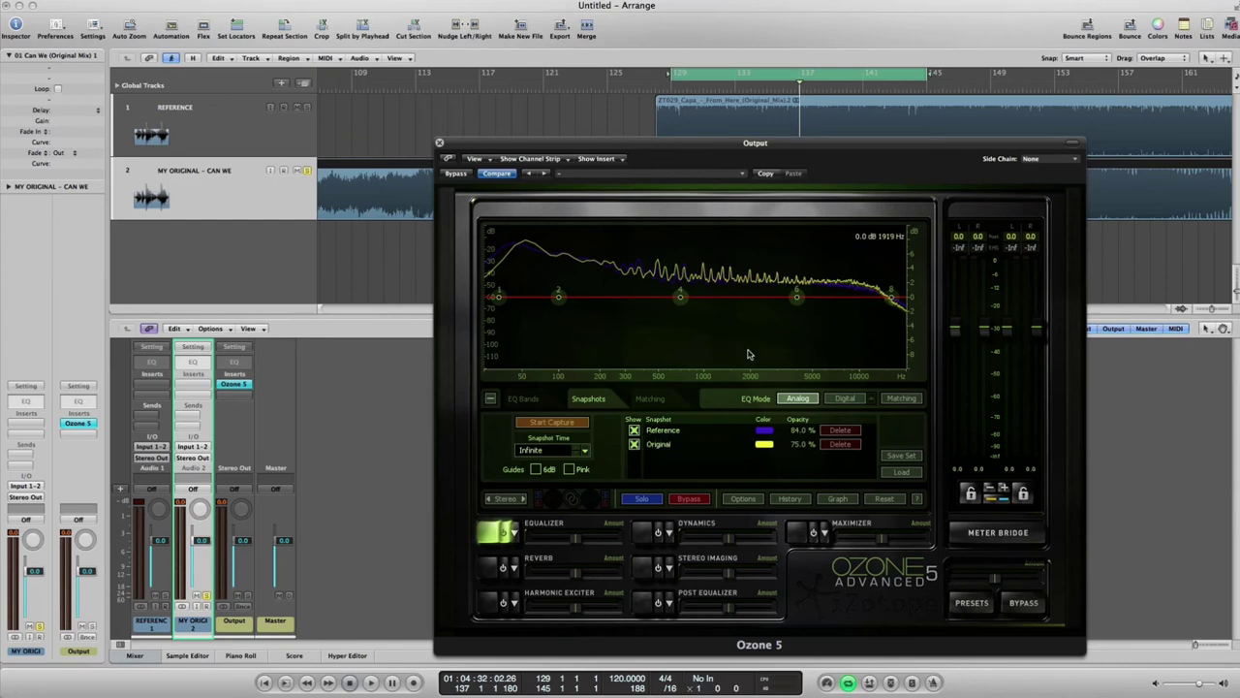
{"action": "mouse_move", "coordinate": [792, 434]}
{"action": "left_mouse_down"}
{"action": "mouse_move", "coordinate": [796, 500]}
{"action": "mouse_move", "coordinate": [796, 395]}
{"action": "mouse_move", "coordinate": [793, 523]}
{"action": "mouse_move", "coordinate": [792, 451]}
{"action": "left_mouse_up"}
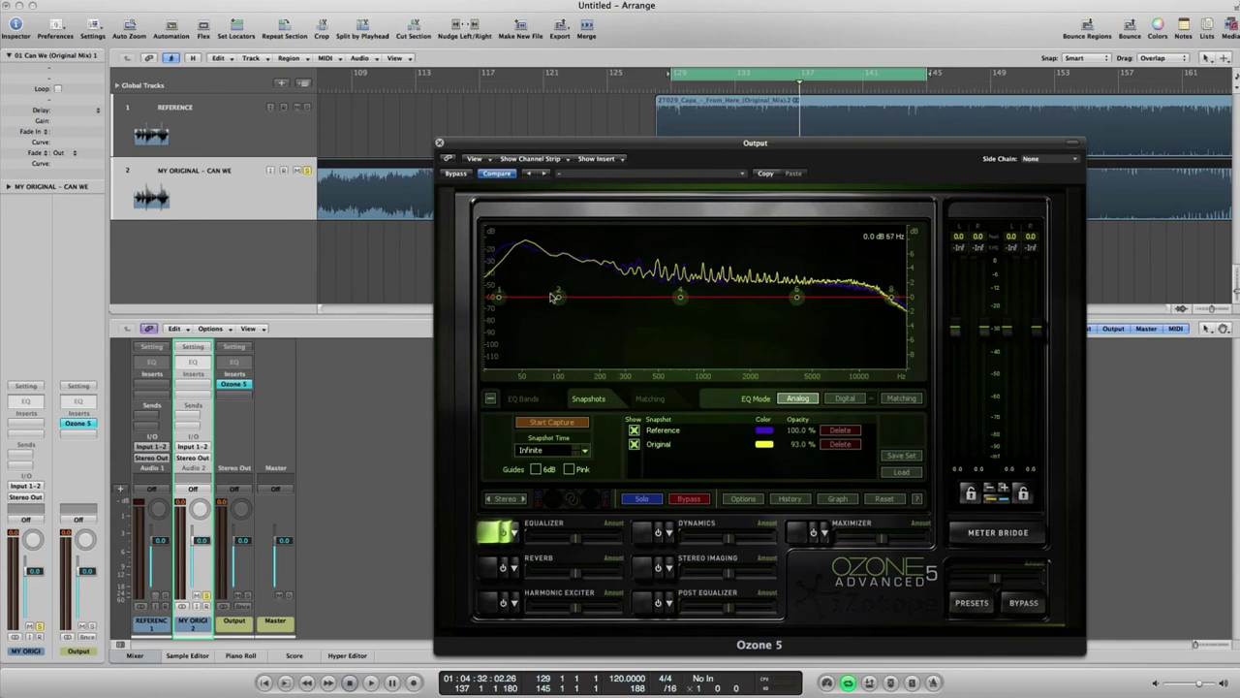
Match the Original snapshot's EQ to the Reference snapshot with the match amount set to 15.8
{"action": "left_click", "coordinate": [651, 398]}
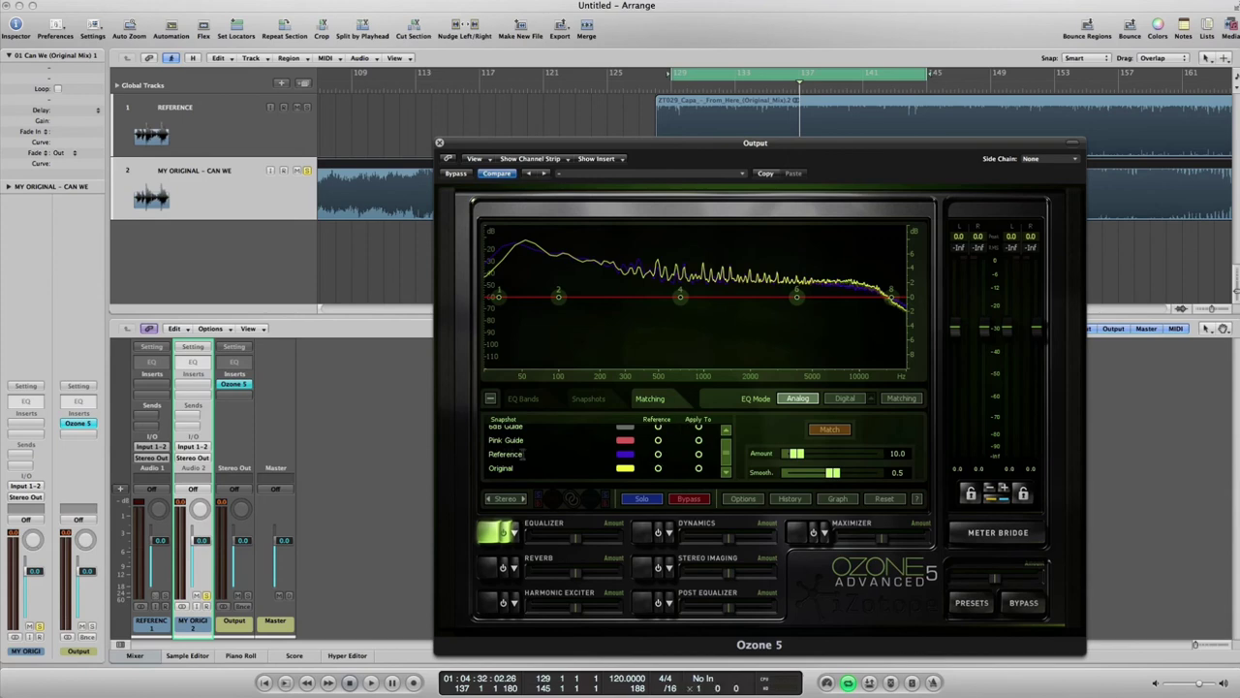
{"action": "left_click", "coordinate": [657, 454]}
{"action": "left_click", "coordinate": [833, 430]}
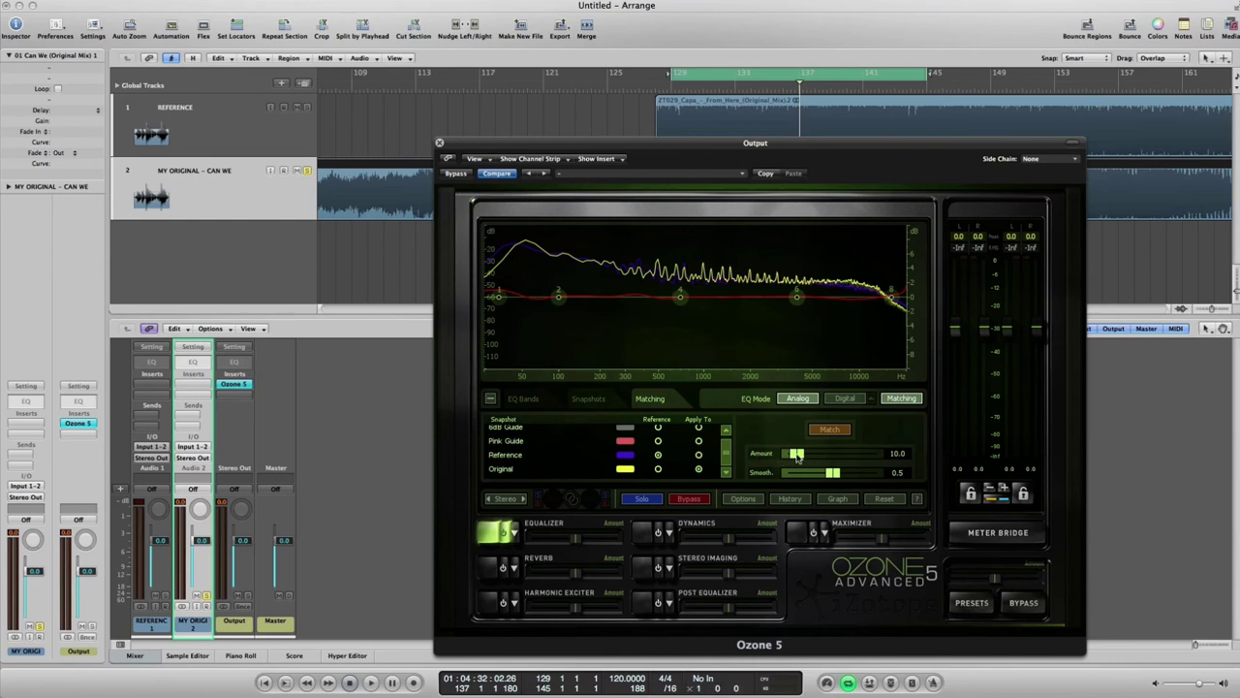
{"action": "left_click_drag", "start_coordinate": [797, 458], "coordinate": [847, 452]}
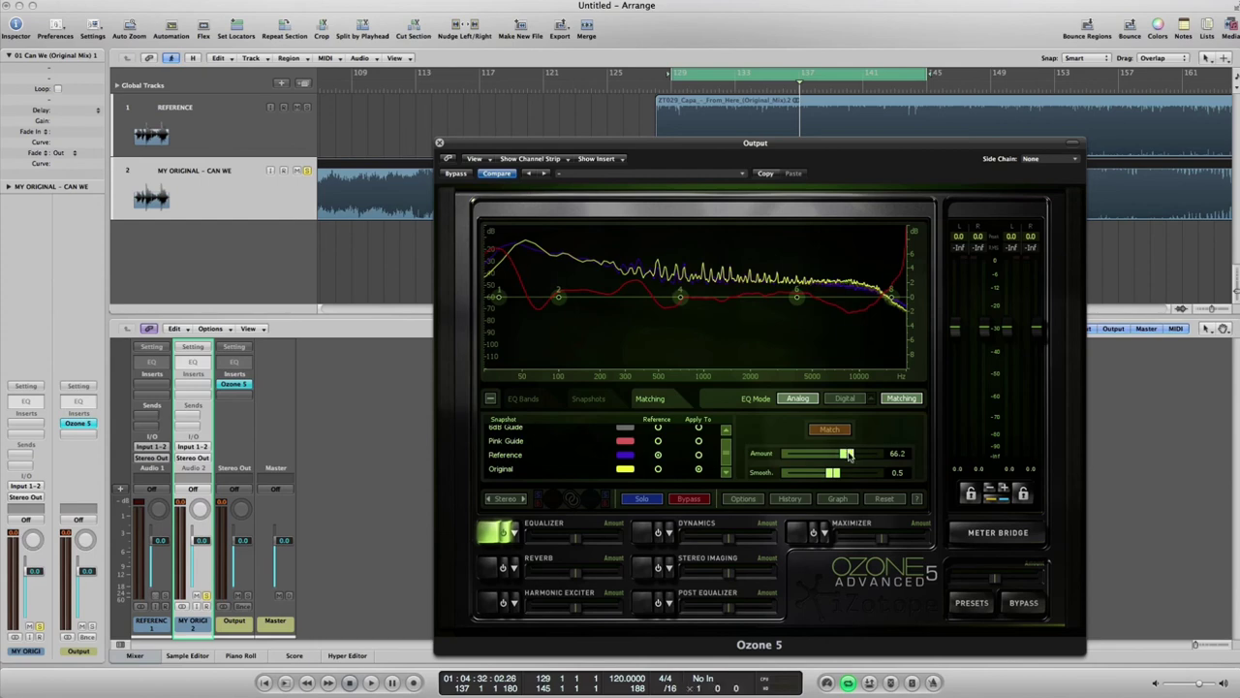
{"action": "left_click_drag", "start_coordinate": [848, 455], "coordinate": [802, 458]}
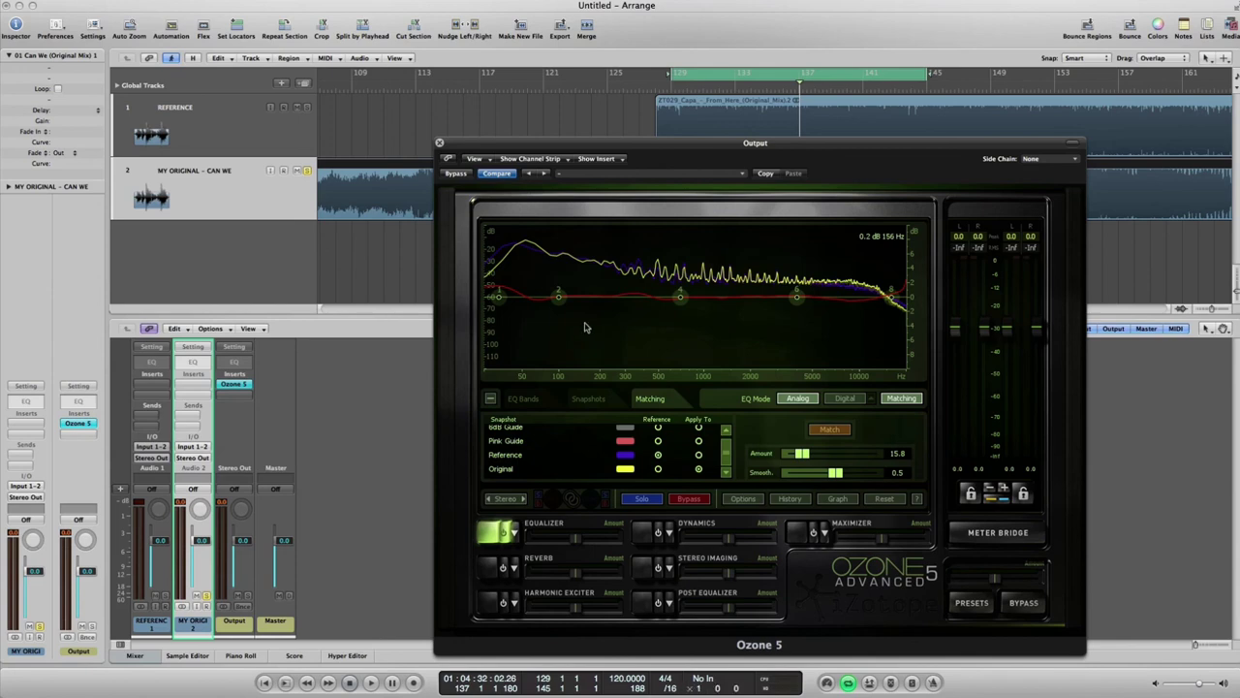
Play back the soloed MY ORIGINAL - CAN WE track through the matched EQ, and stop playback after listening
{"action": "left_click", "coordinate": [211, 170]}
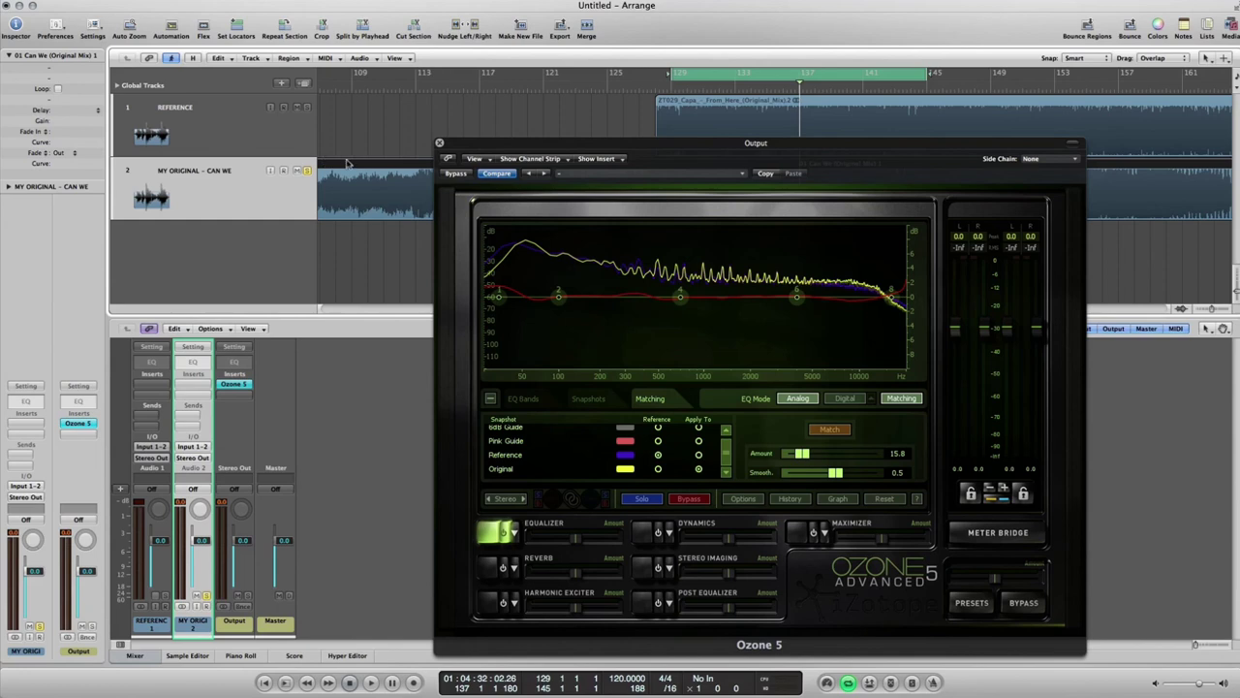
{"action": "key", "text": "space"}
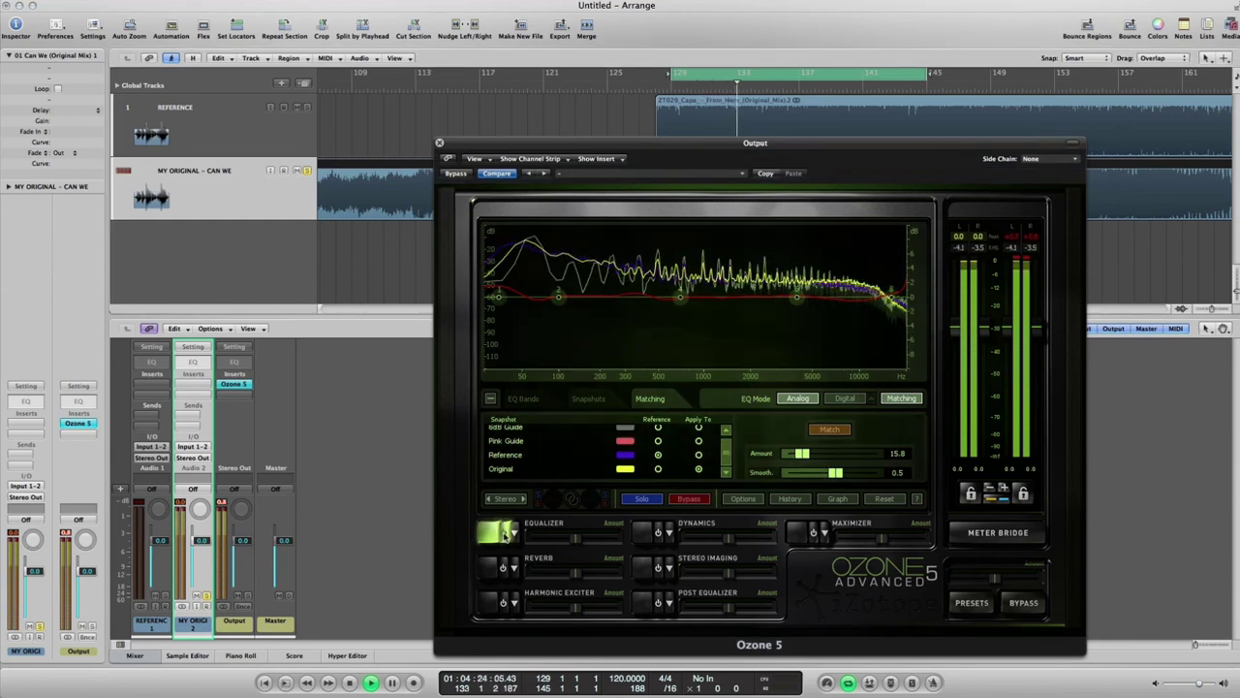
{"action": "key", "text": "space"}
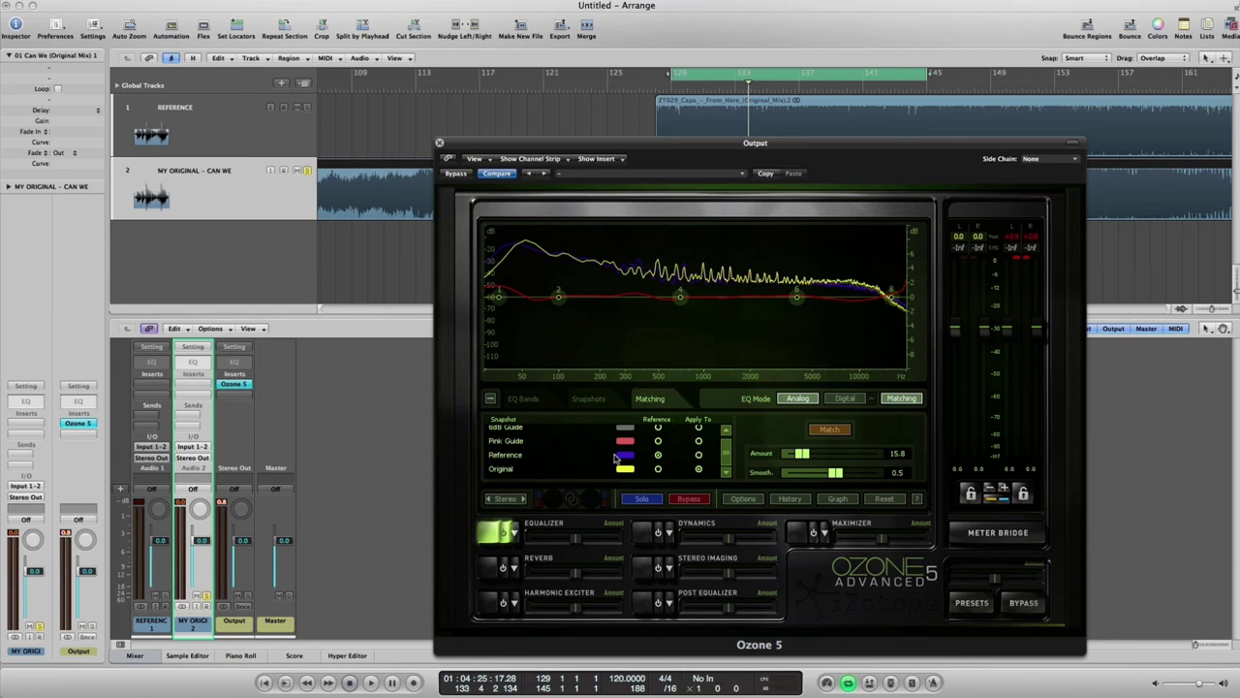
{"action": "left_click", "coordinate": [658, 454]}
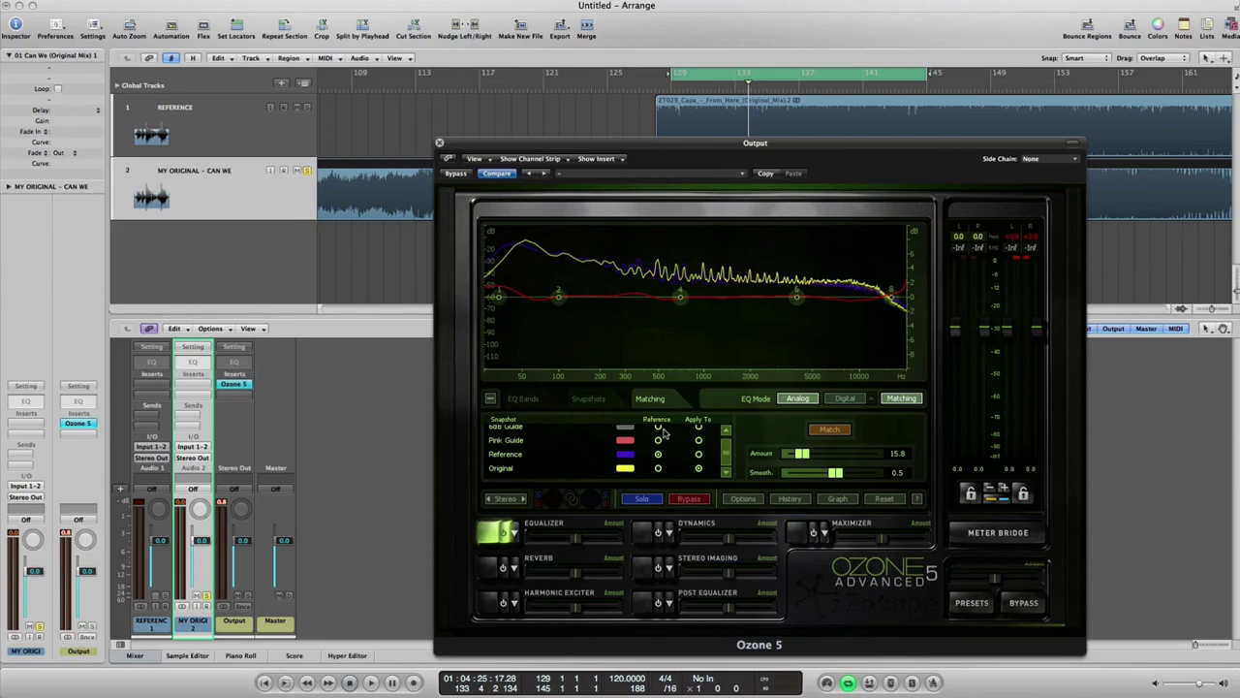
{"action": "left_click", "coordinate": [588, 398]}
{"action": "left_click", "coordinate": [901, 455]}
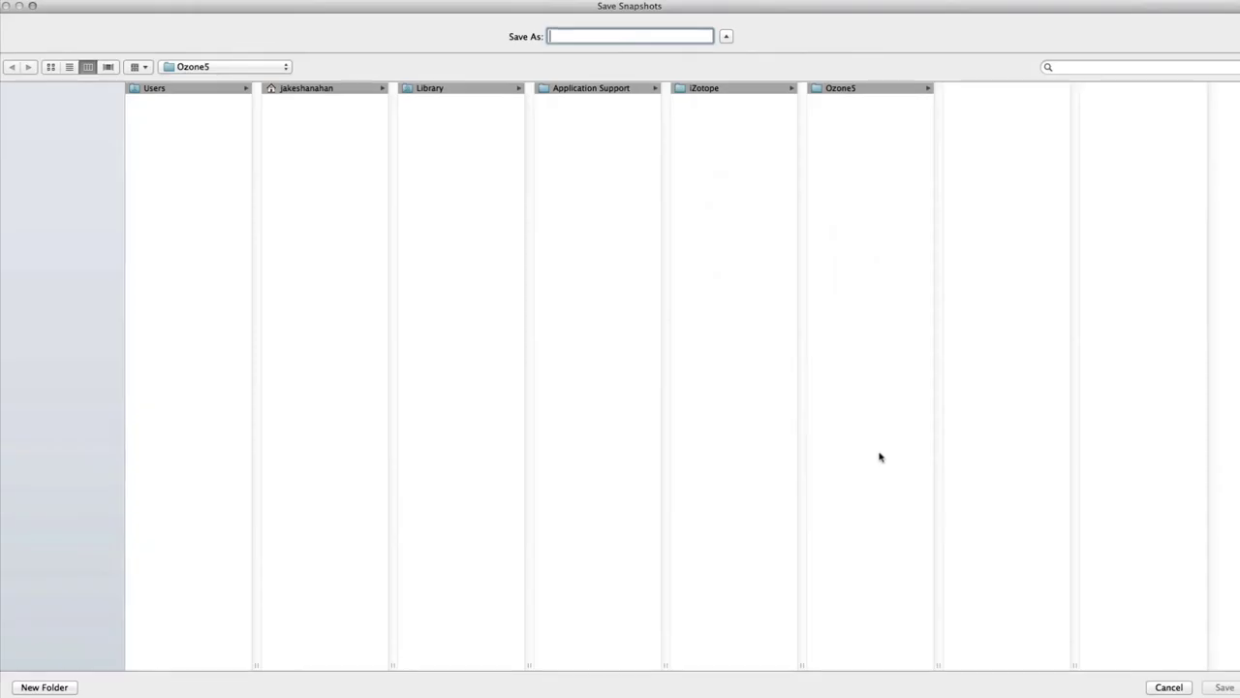
{"action": "left_click", "coordinate": [1168, 687]}
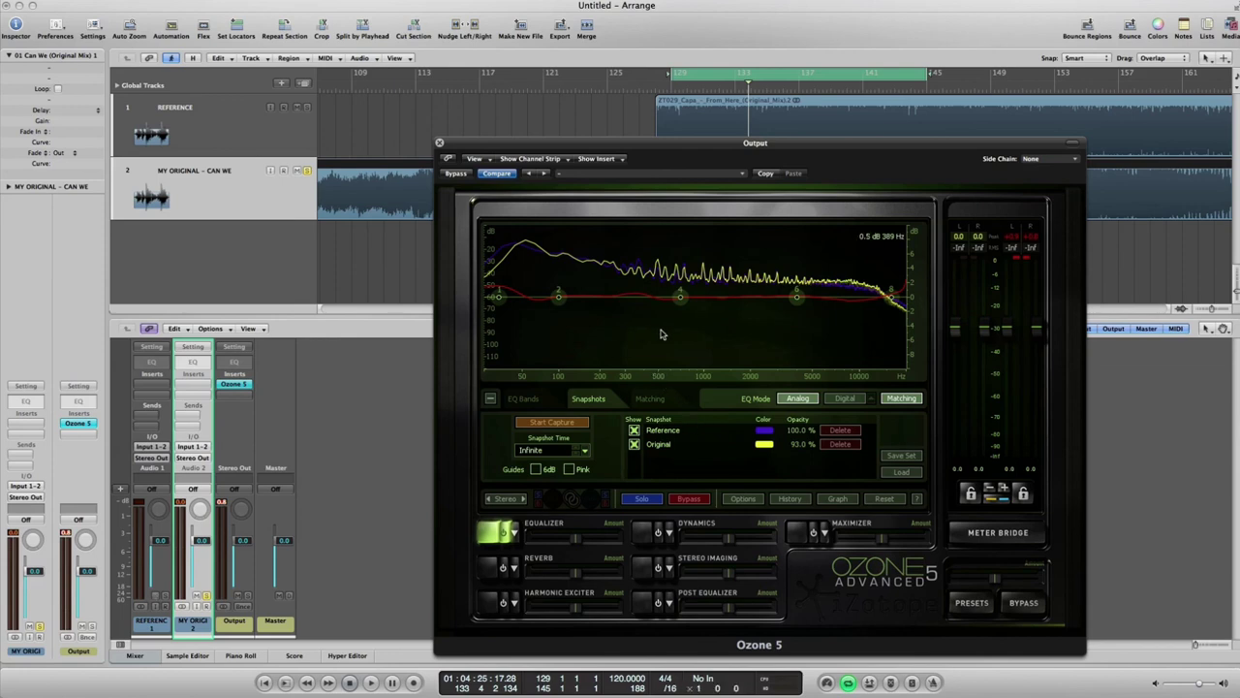
Return to the equalizer's matching settings and close the Ozone 5 plug-in window
{"action": "left_click", "coordinate": [650, 399]}
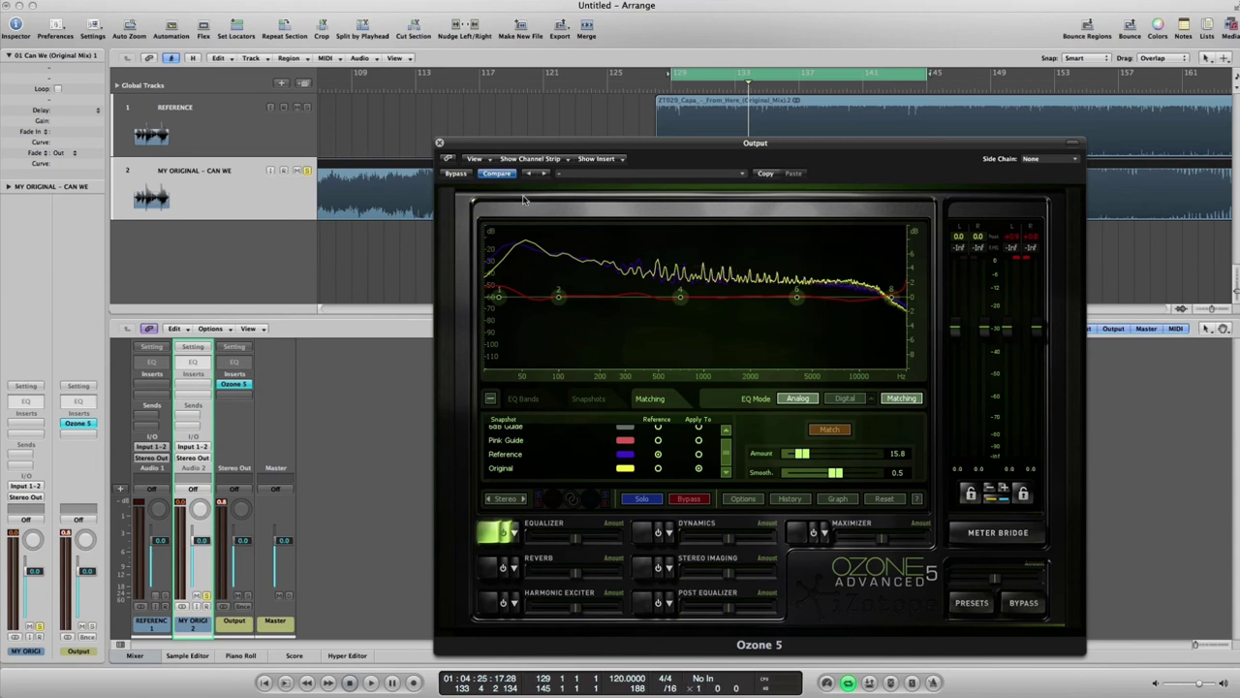
{"action": "left_click", "coordinate": [440, 143]}
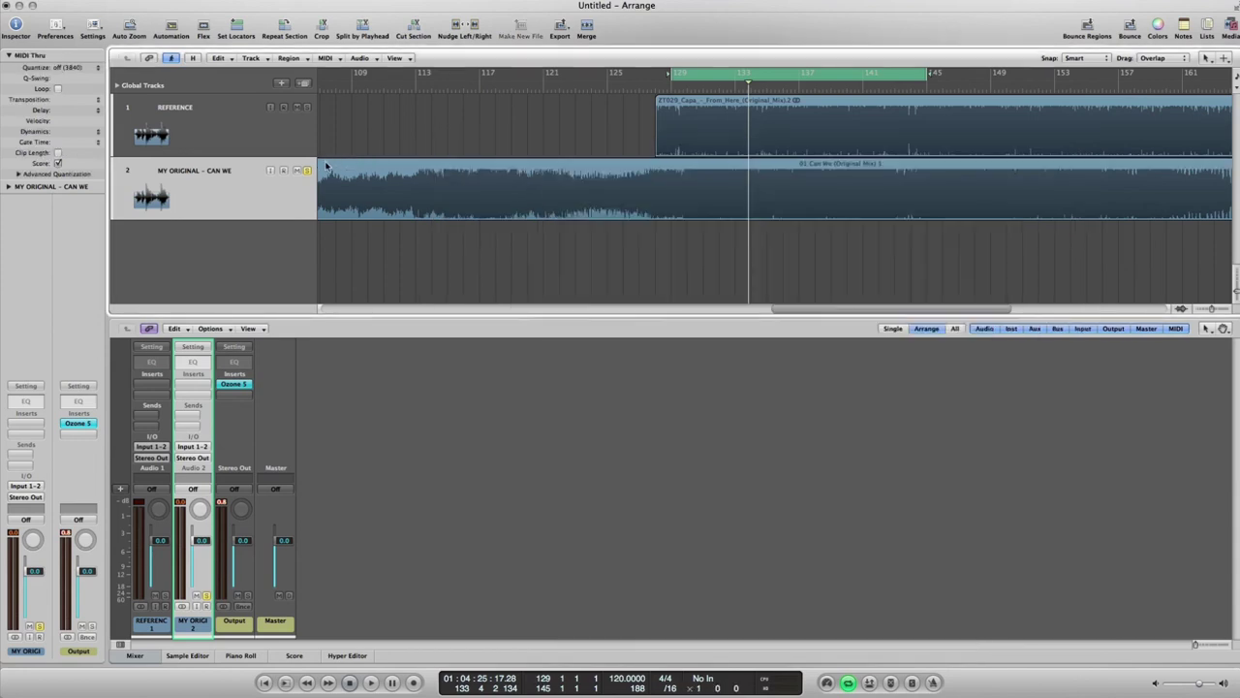